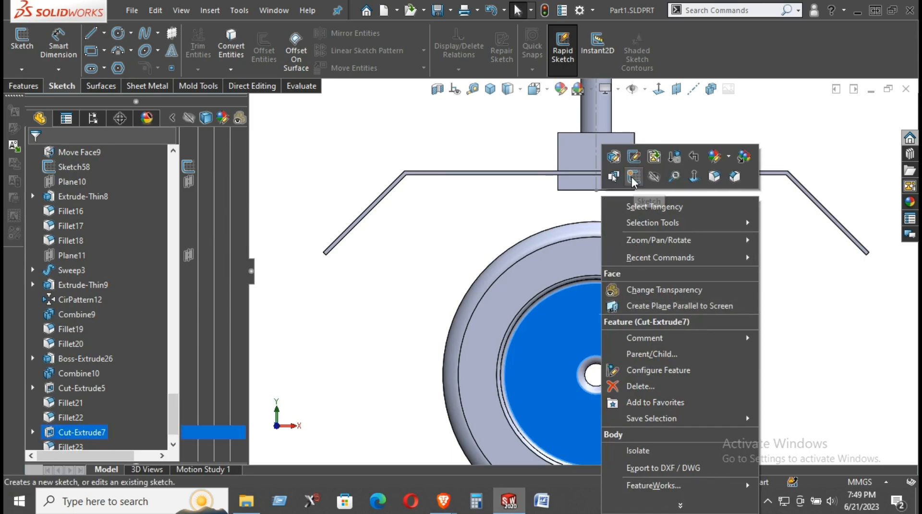
# Sketch a six-sided inscribed-circle polygon with sides about 11 mm on the wheel disc face, above the hub hole.
pyautogui.click(116, 67)
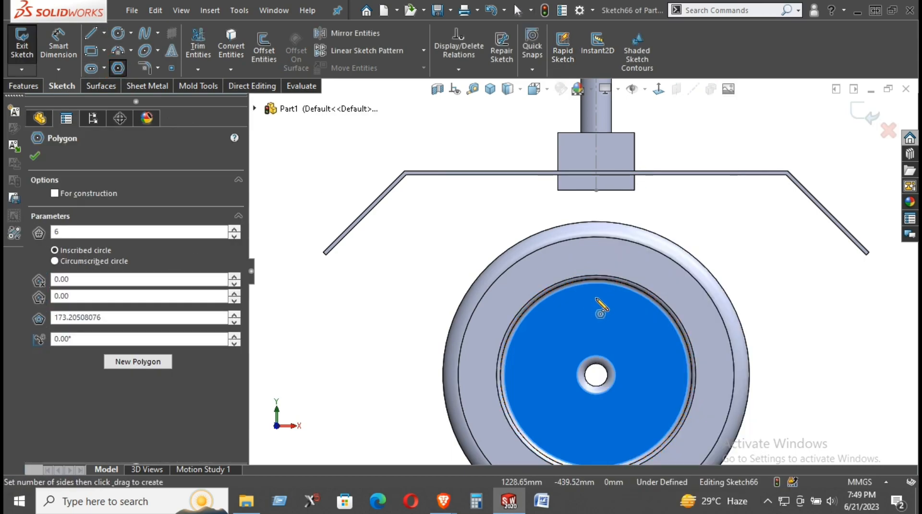
pyautogui.click(596, 298)
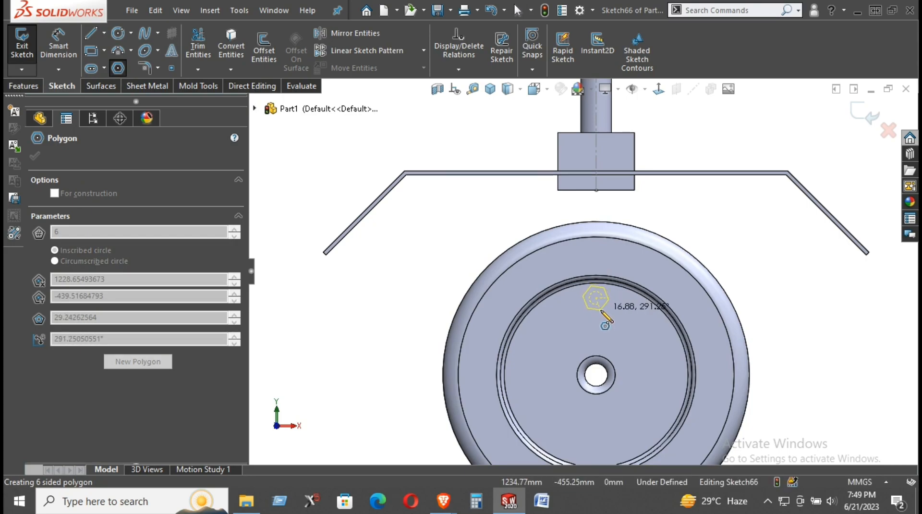
pyautogui.click(597, 309)
pyautogui.rightClick(657, 223)
pyautogui.click(681, 229)
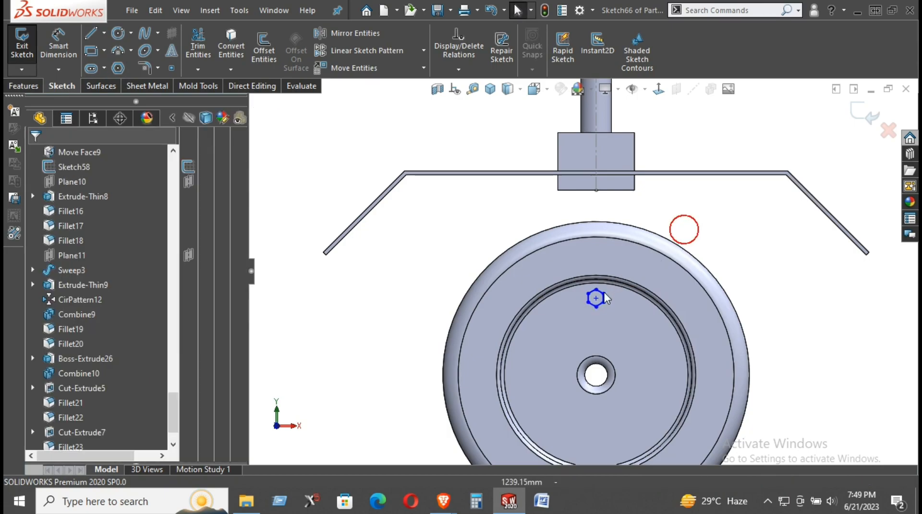
pyautogui.moveTo(596, 298); pyautogui.dragTo(594, 314)
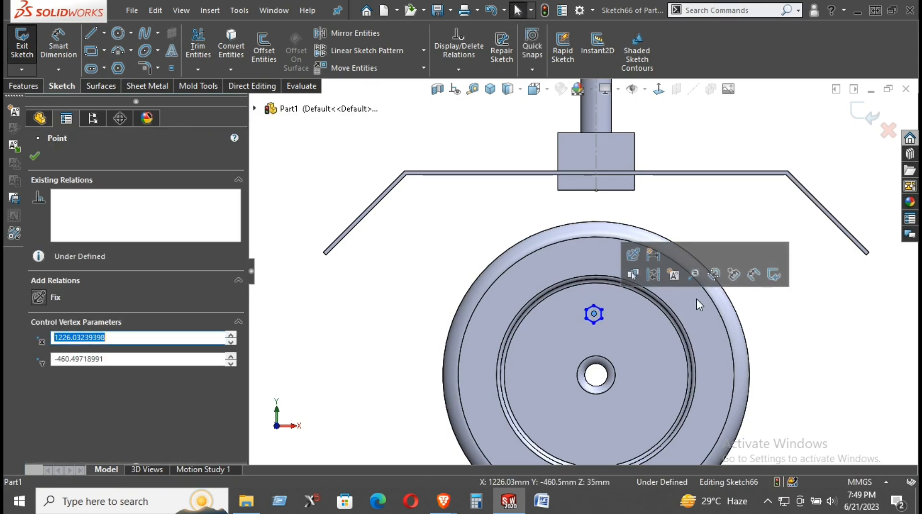
# Dimension one side of the hexagon between its two end vertices and set its length to 10 mm.
pyautogui.moveTo(789, 339); pyautogui.dragTo(784, 307, button='right')
pyautogui.scroll(-3, 604, 315)
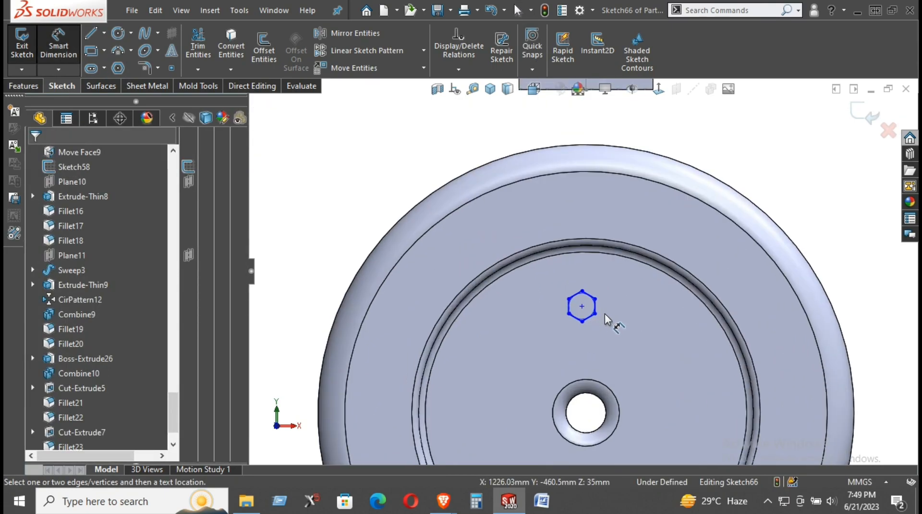
pyautogui.click(596, 310)
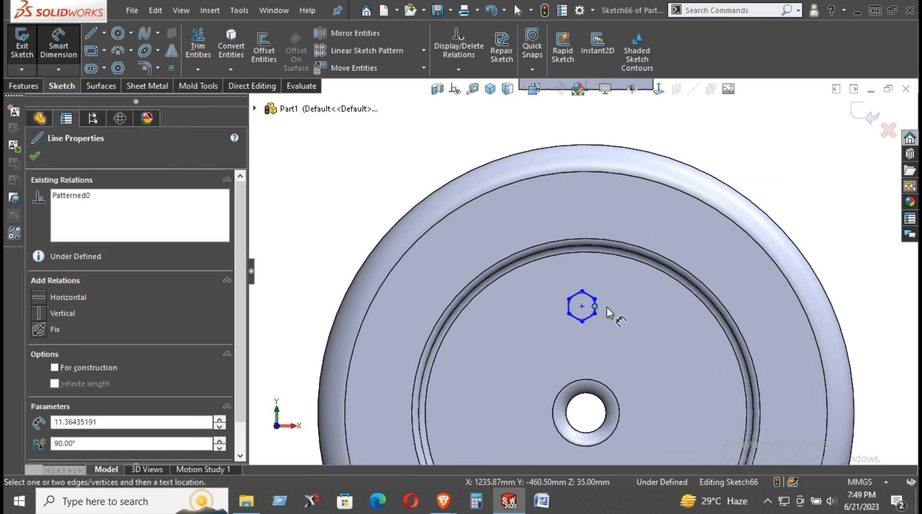
pyautogui.press('Escape')
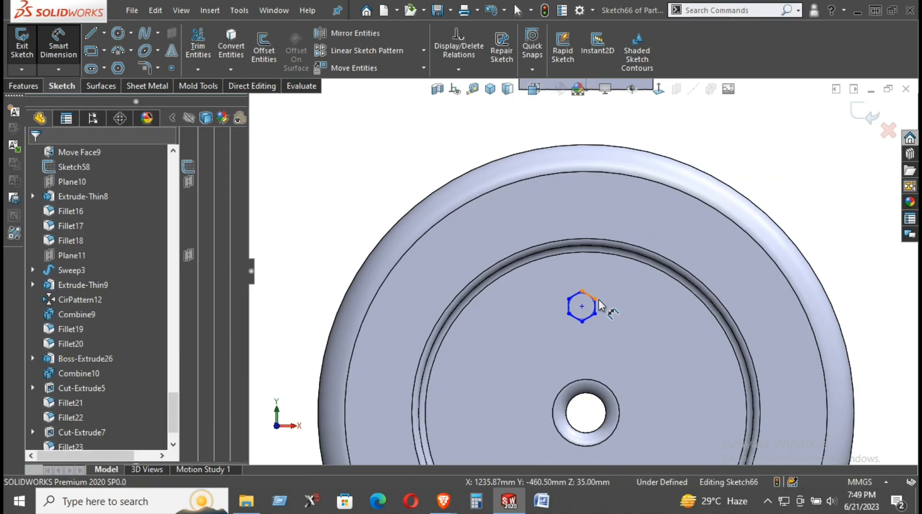
pyautogui.click(595, 313)
pyautogui.click(595, 299)
pyautogui.click(642, 311)
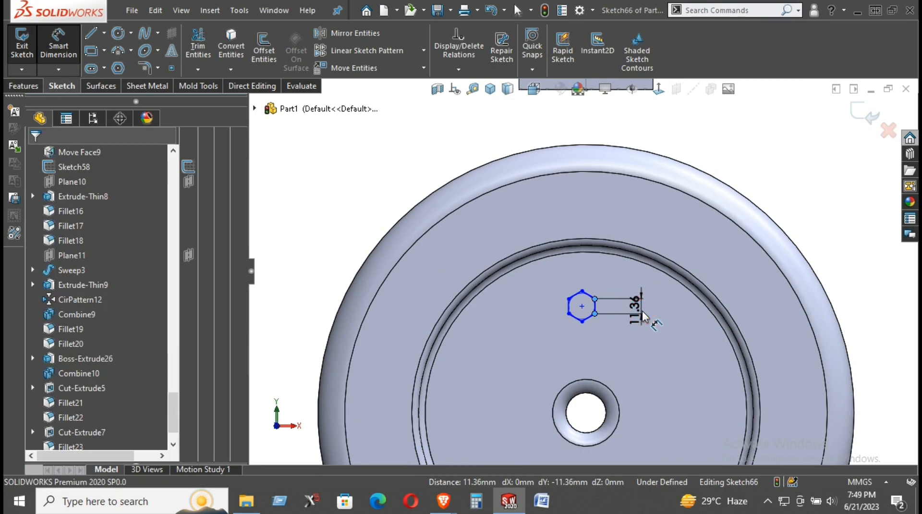
pyautogui.write('10')
pyautogui.press('Escape')
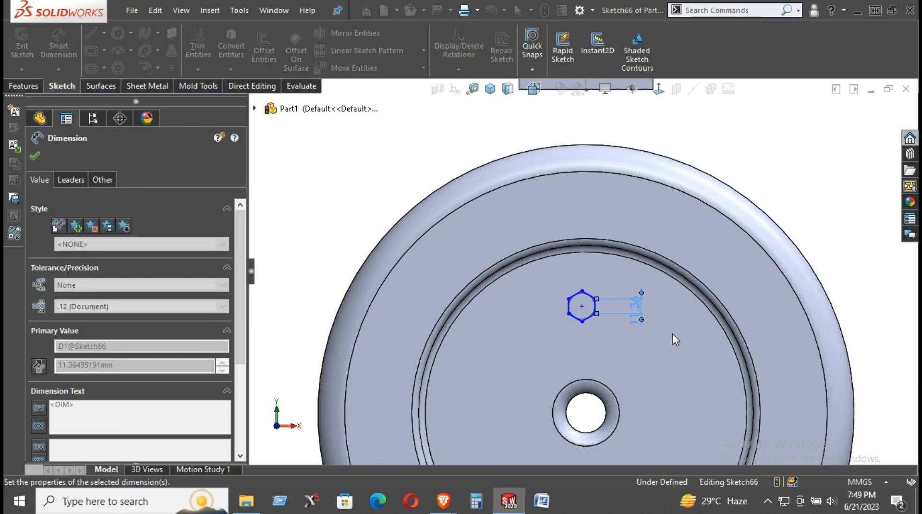
pyautogui.scroll(1, 596, 288)
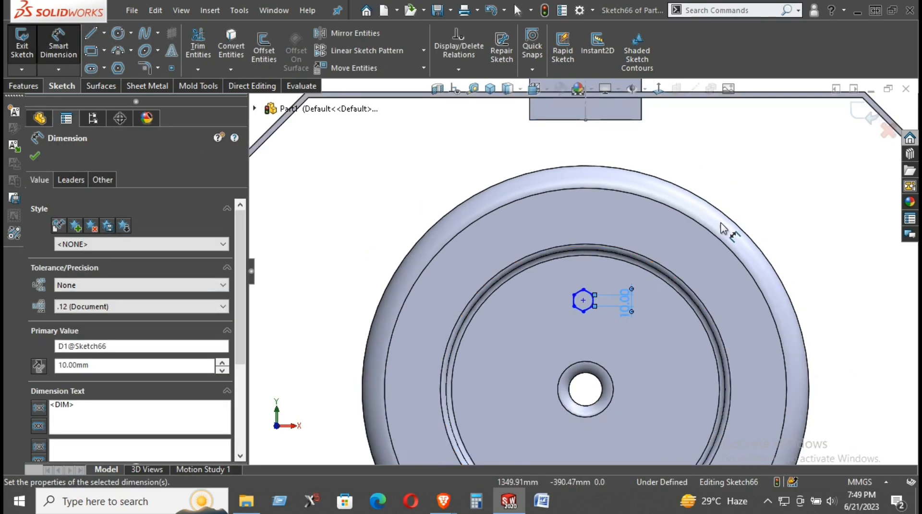
pyautogui.rightClick(758, 197)
pyautogui.click(761, 232)
# Draw a vertical centerline from the hub hole's centre up to the inner rim and place the hexagon's centre on it.
pyautogui.moveTo(584, 299); pyautogui.dragTo(557, 302)
pyautogui.click(104, 32)
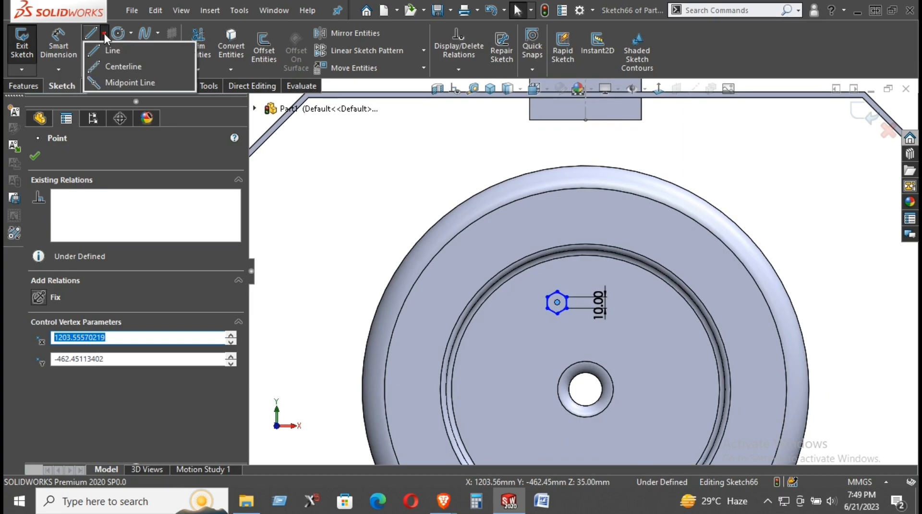
pyautogui.click(126, 67)
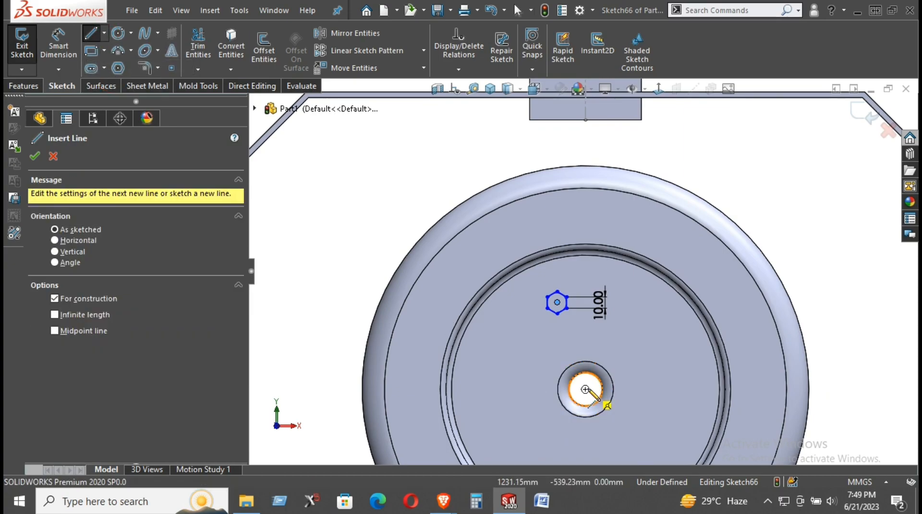
pyautogui.click(586, 389)
pyautogui.click(585, 268)
pyautogui.rightClick(640, 283)
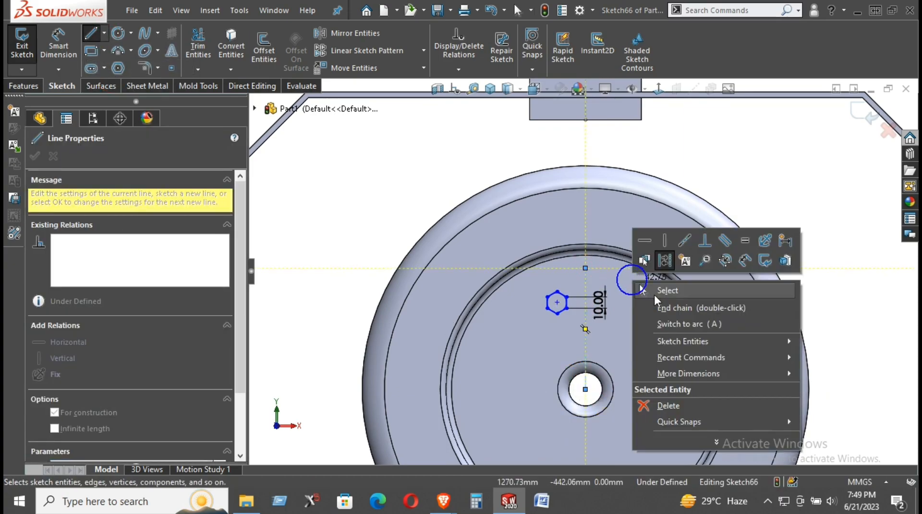
pyautogui.click(655, 296)
pyautogui.click(596, 303)
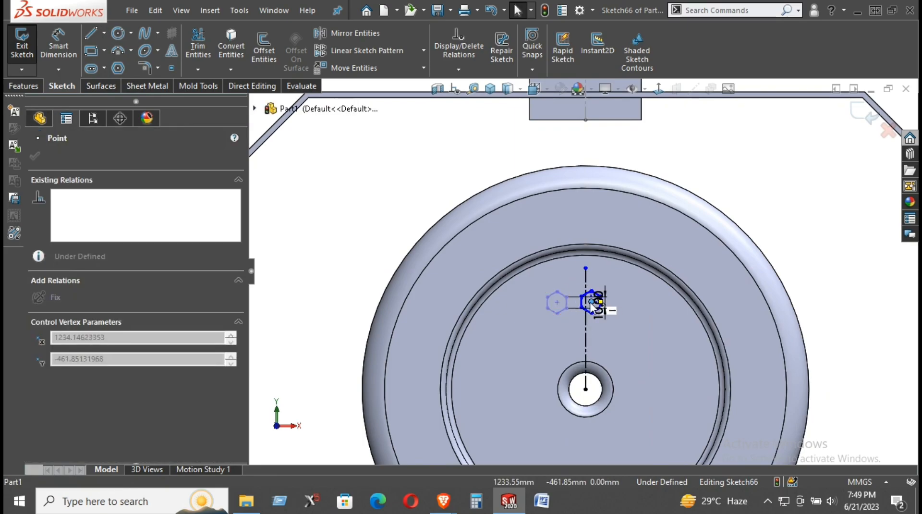
pyautogui.moveTo(595, 303); pyautogui.dragTo(585, 303)
pyautogui.moveTo(885, 349); pyautogui.dragTo(850, 222, button='right')
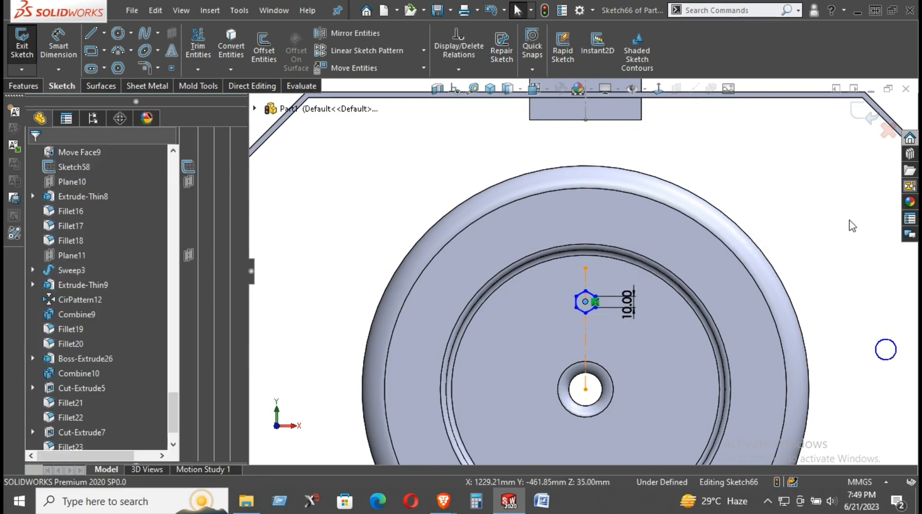
pyautogui.rightClick(836, 374)
pyautogui.click(54, 155)
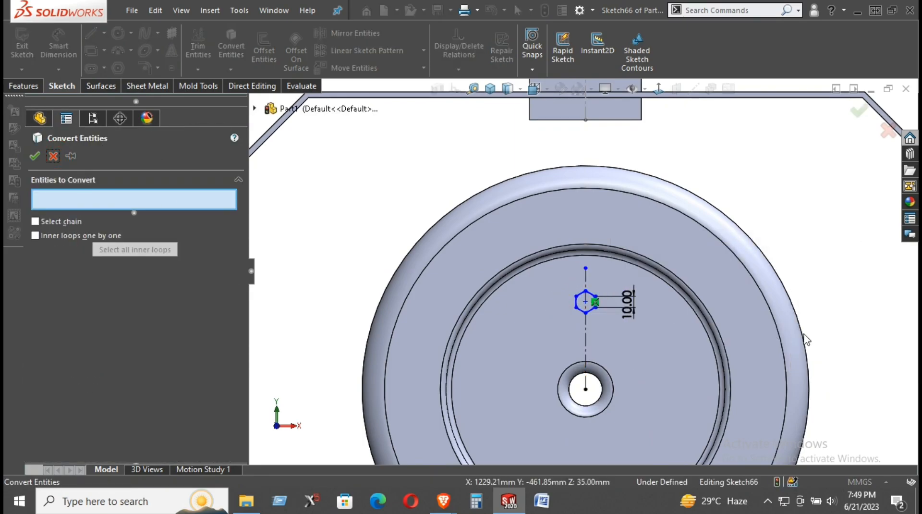
pyautogui.click(54, 155)
# Dimension the distance between the hub hole's centre and the hexagon's centre and set it to 80 mm.
pyautogui.moveTo(878, 317); pyautogui.dragTo(877, 250, button='right')
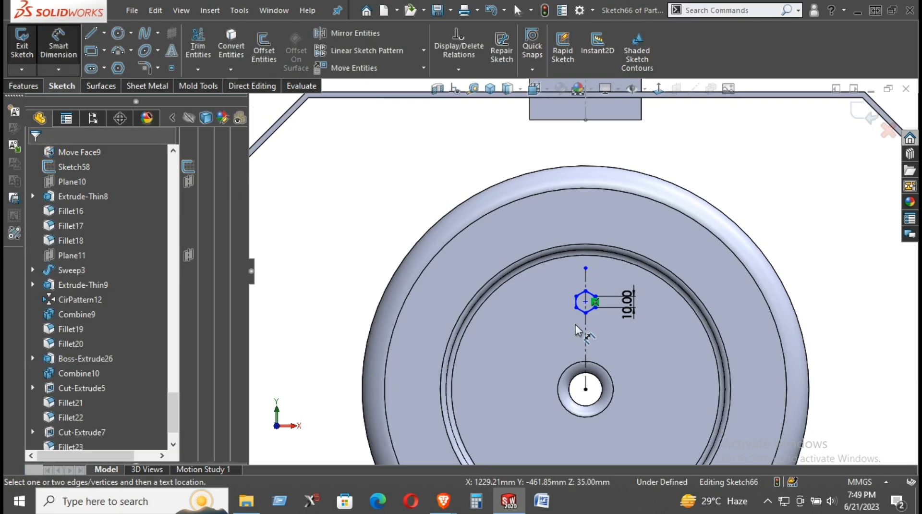
pyautogui.click(585, 389)
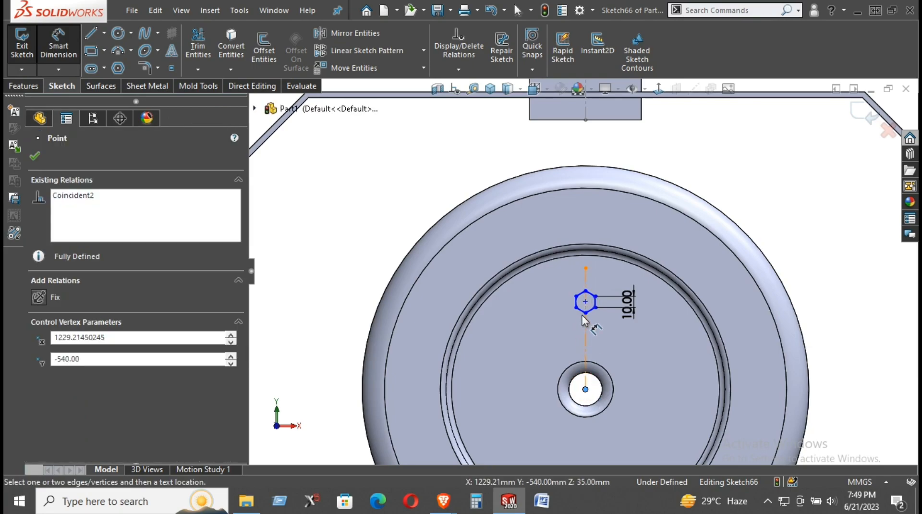
pyautogui.click(586, 302)
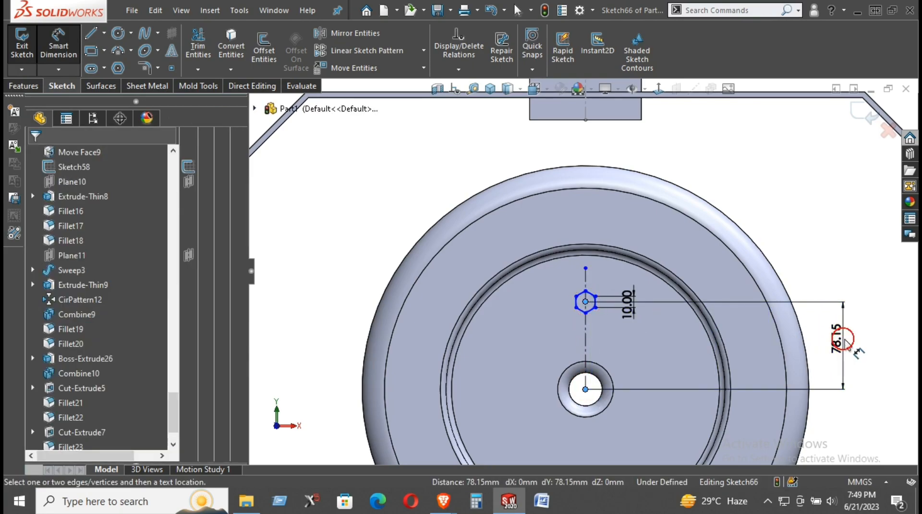
pyautogui.click(845, 344)
pyautogui.write('80')
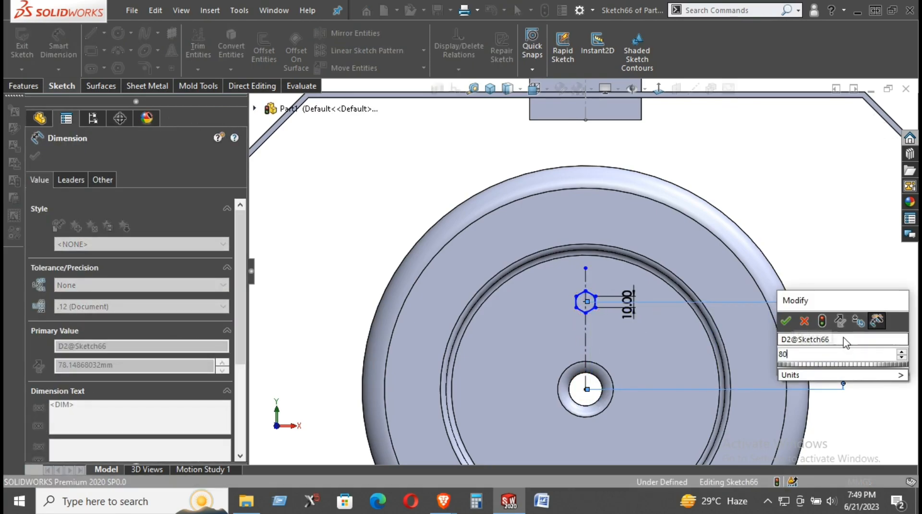
pyautogui.press('Escape')
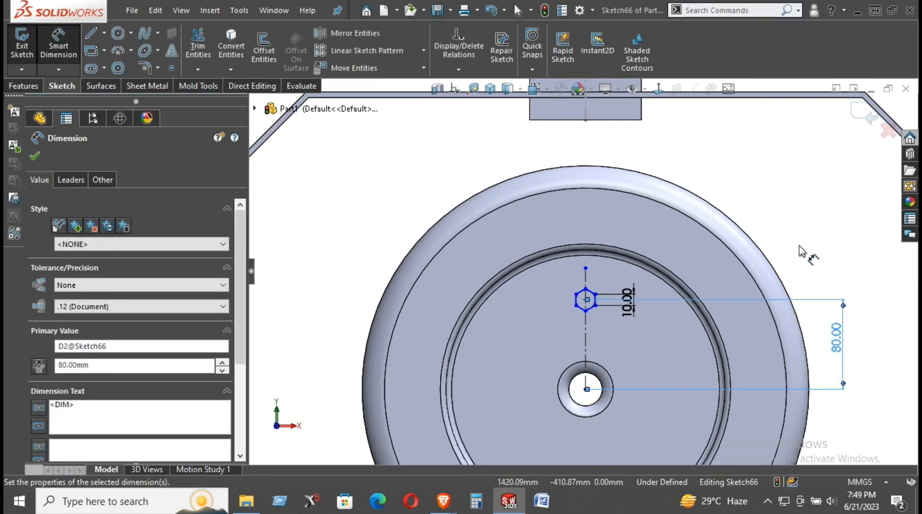
pyautogui.click(799, 245)
pyautogui.rightClick(802, 214)
pyautogui.click(818, 257)
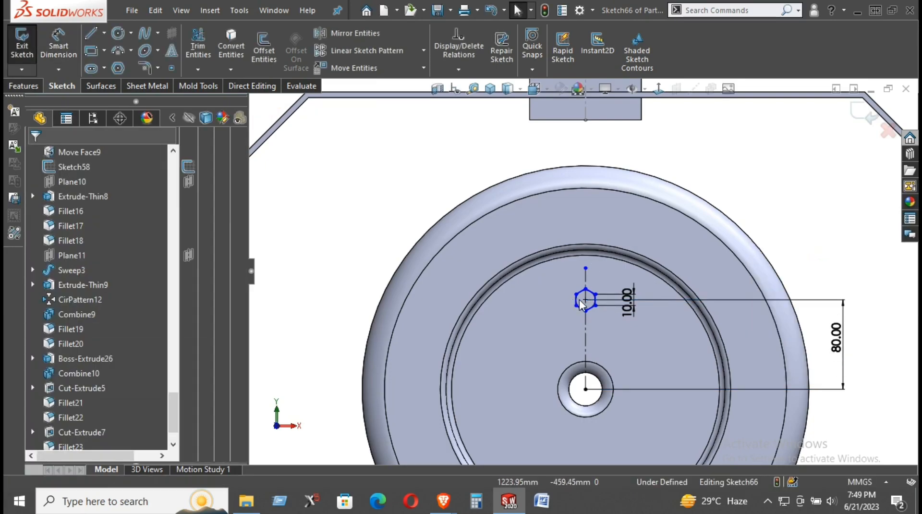
# Make the hexagon's upper vertex coincident with the vertical centerline.
pyautogui.click(586, 311)
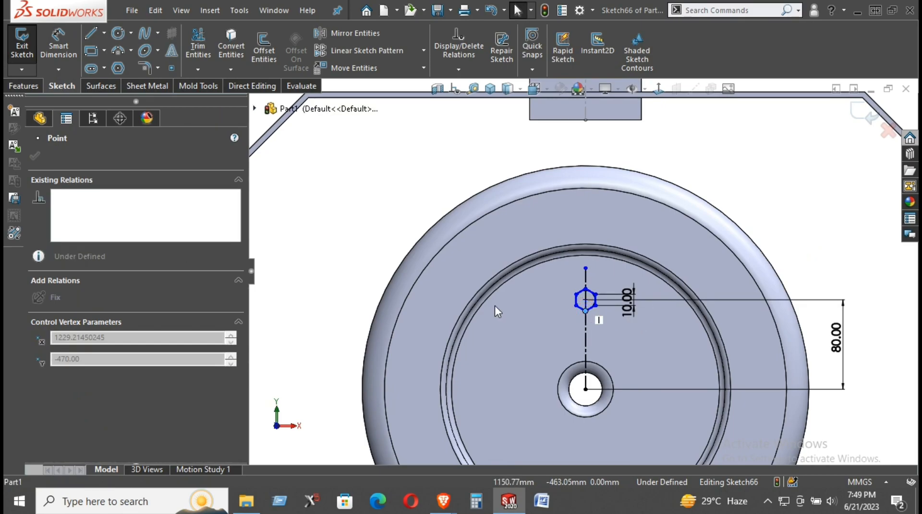
pyautogui.click(610, 300)
pyautogui.scroll(-3, 581, 269)
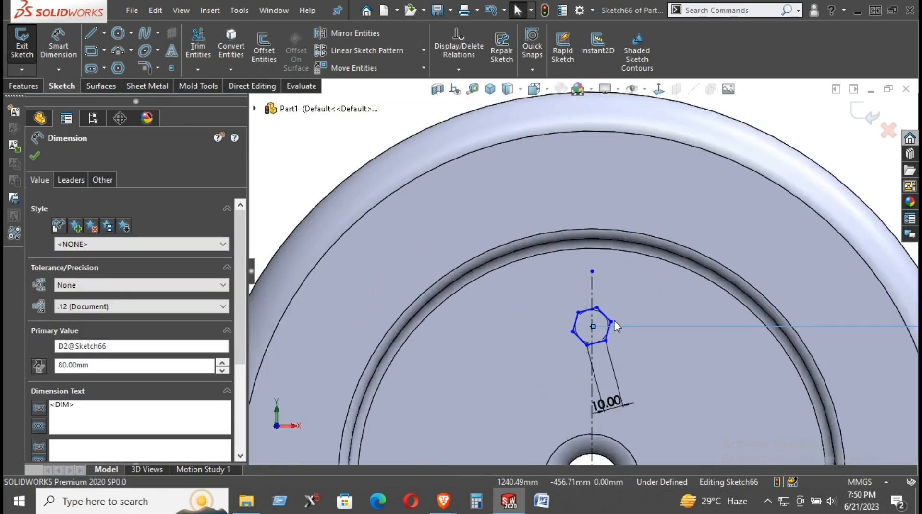
pyautogui.click(595, 308)
pyautogui.keyDown('ctrl'); pyautogui.click(592, 295); pyautogui.keyUp('ctrl')
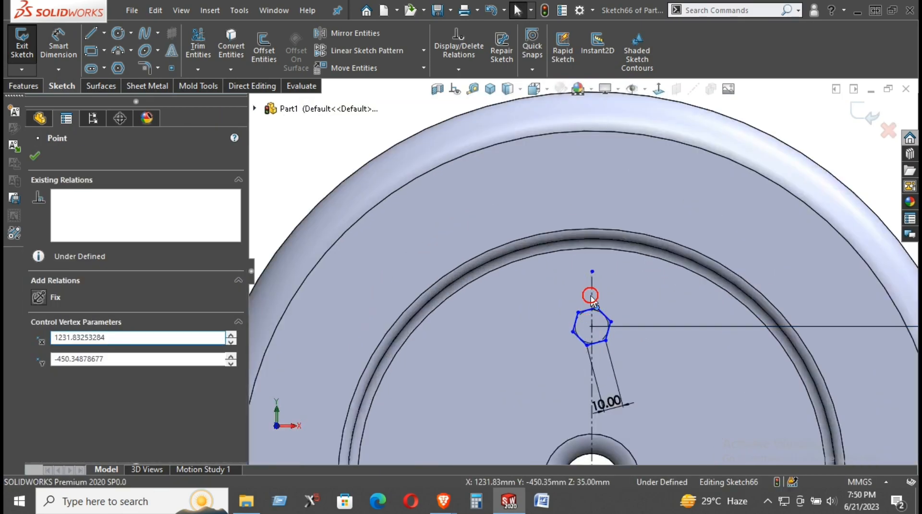
pyautogui.click(642, 234)
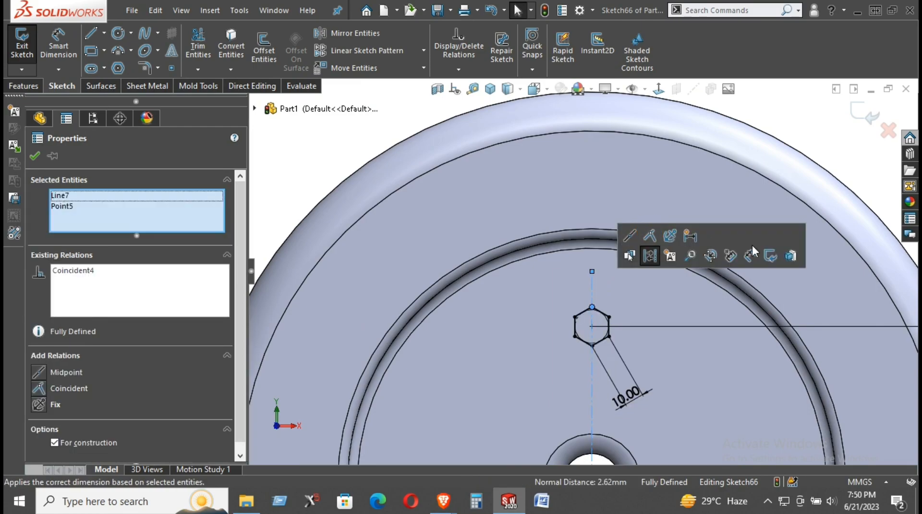
pyautogui.click(838, 140)
pyautogui.scroll(3, 756, 189)
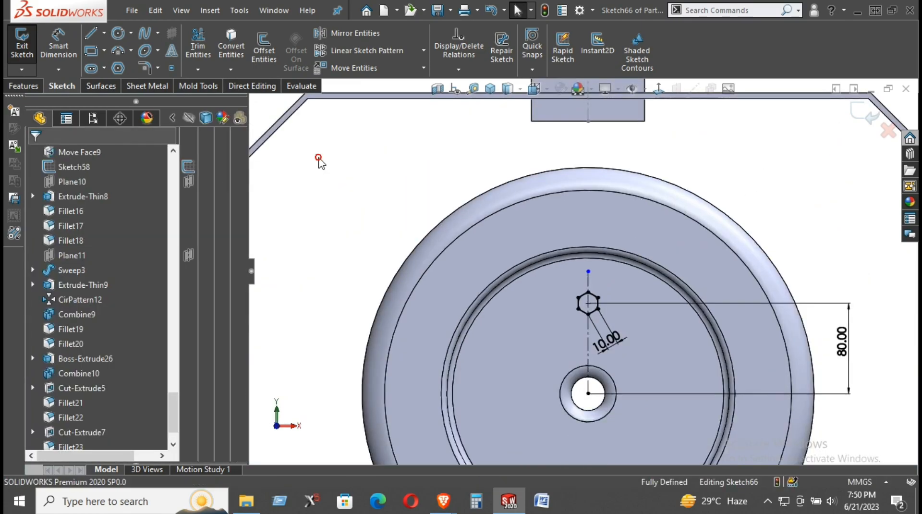
# Start a circular sketch pattern and use the circular edge around the hub hole as its centre.
pyautogui.click(424, 50)
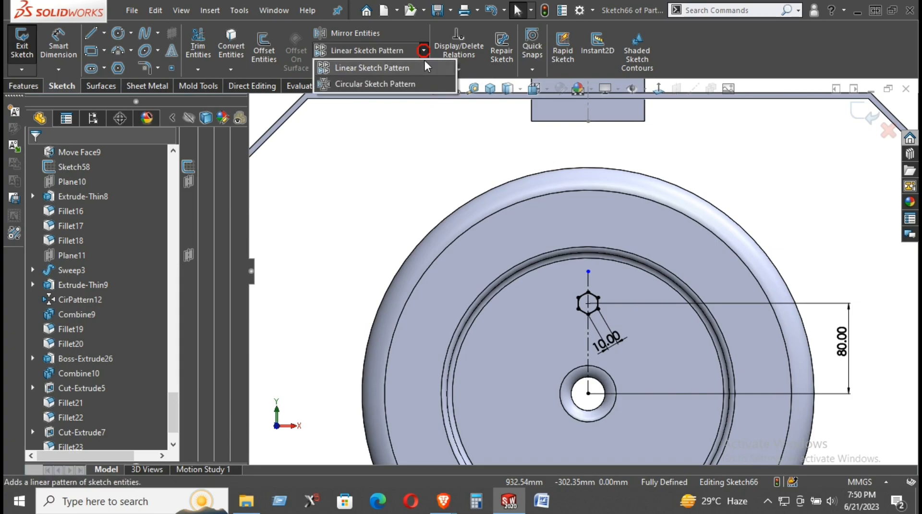
pyautogui.click(393, 83)
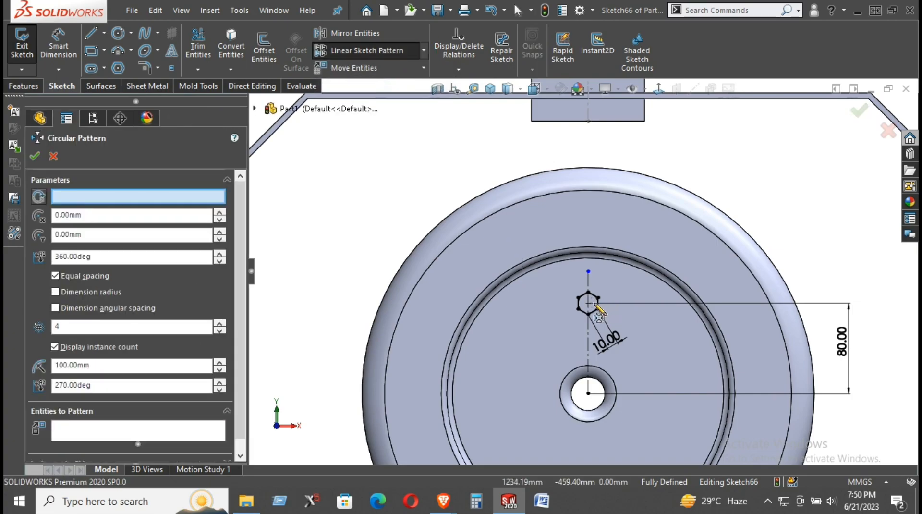
pyautogui.scroll(-5, 597, 294)
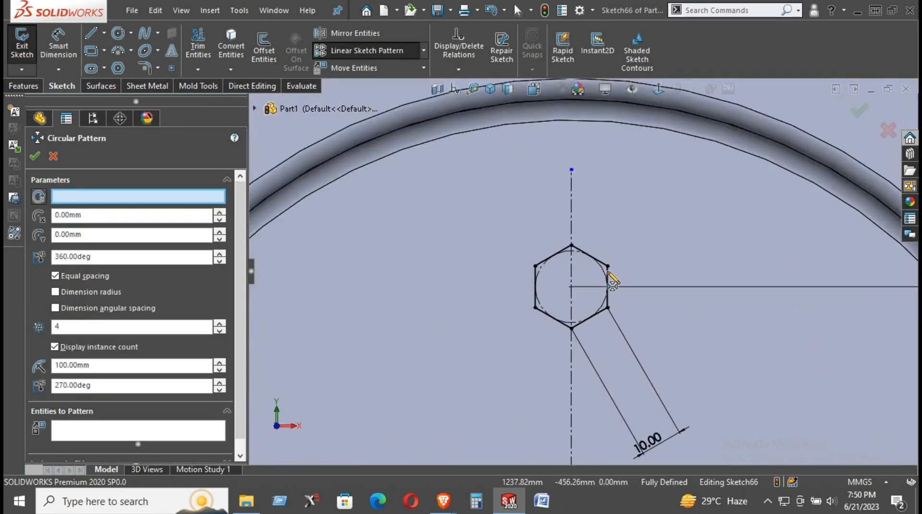
pyautogui.scroll(-5, 612, 272)
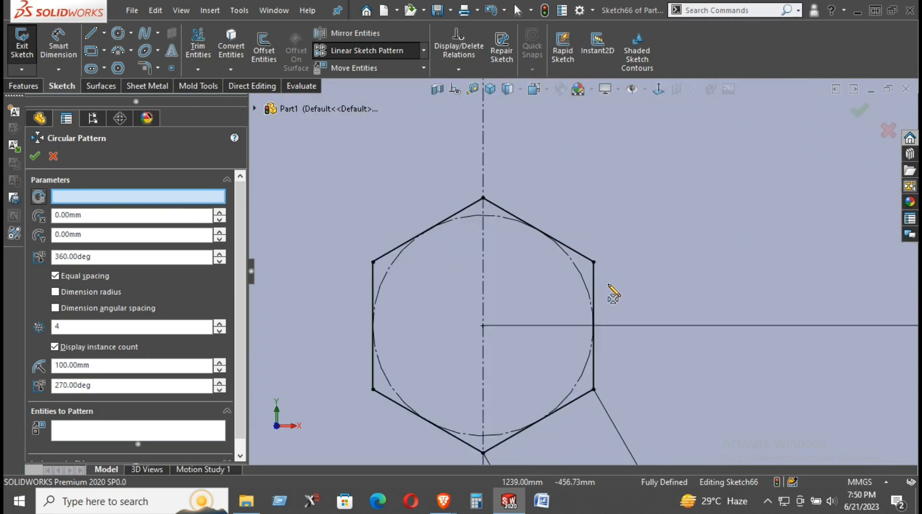
pyautogui.click(593, 281)
pyautogui.click(593, 283)
pyautogui.scroll(9, 600, 297)
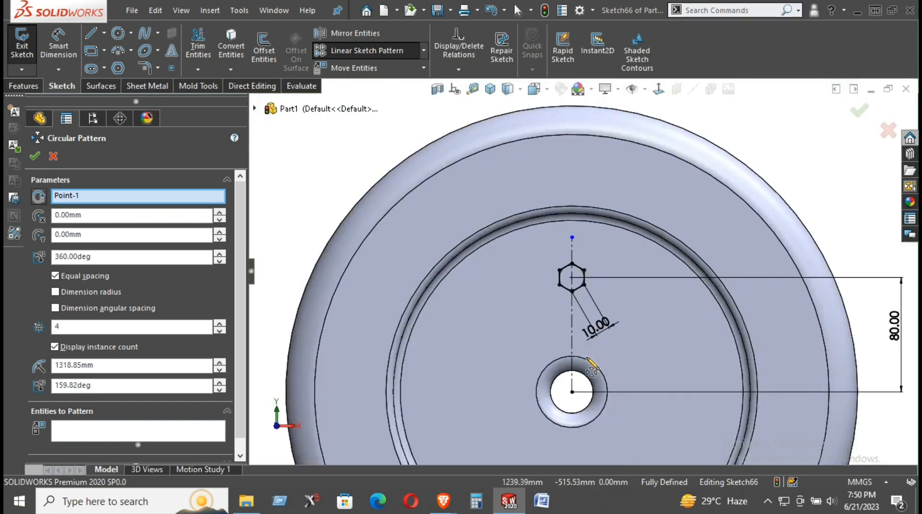
pyautogui.click(586, 359)
# Select all six sides of the hexagon as the entities for the circular sketch pattern.
pyautogui.scroll(-6, 584, 281)
pyautogui.click(597, 271)
pyautogui.scroll(9, 599, 283)
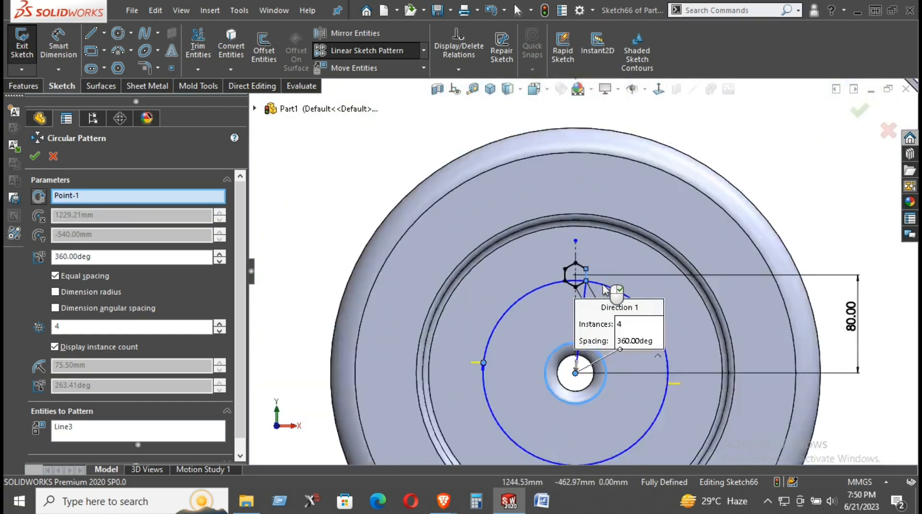
pyautogui.scroll(-12, 536, 292)
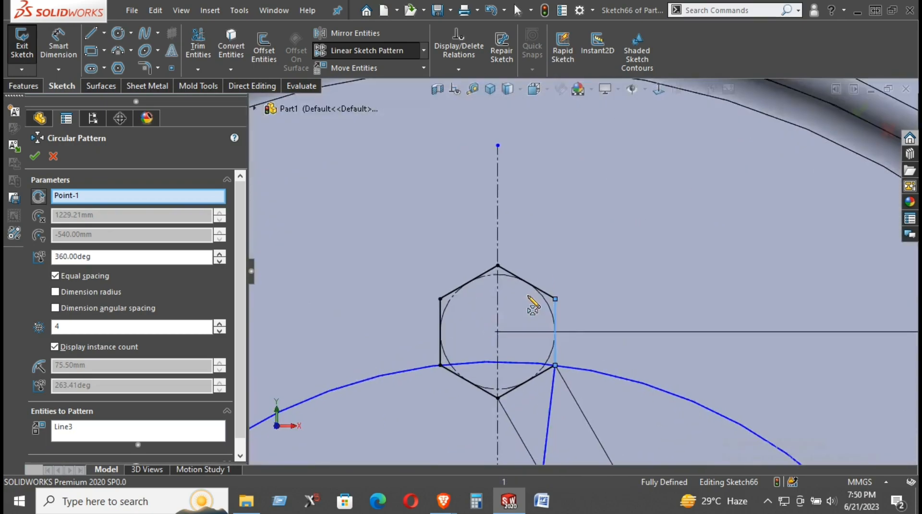
pyautogui.click(529, 278)
pyautogui.click(456, 280)
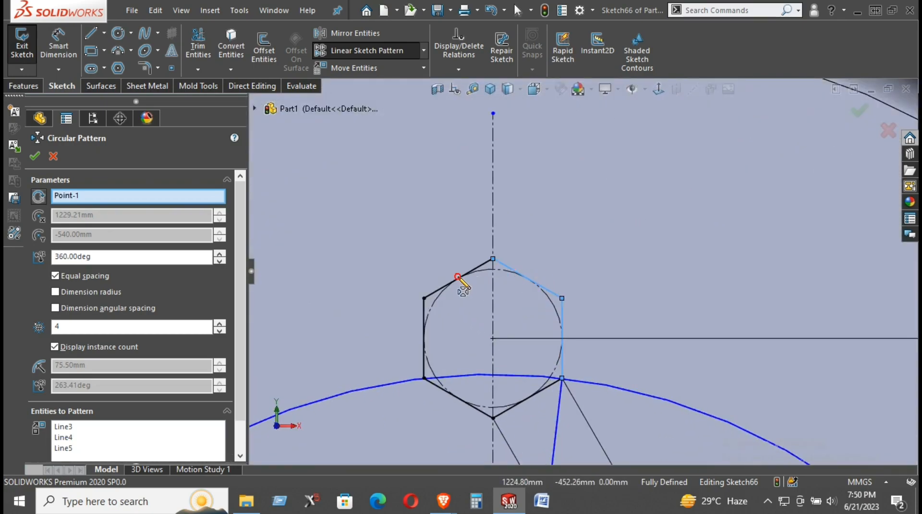
pyautogui.click(425, 321)
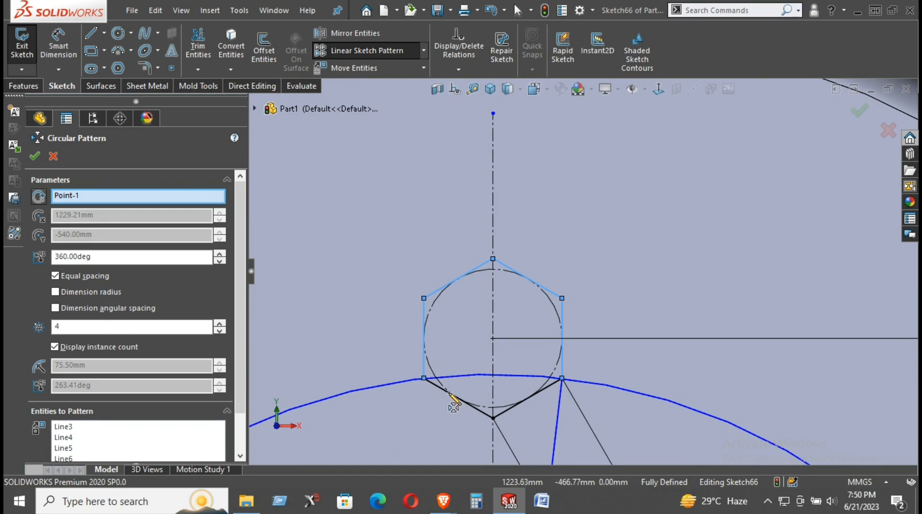
pyautogui.click(448, 391)
pyautogui.click(449, 396)
pyautogui.click(444, 391)
pyautogui.click(445, 391)
pyautogui.click(538, 394)
pyautogui.scroll(6, 537, 348)
pyautogui.scroll(3, 544, 343)
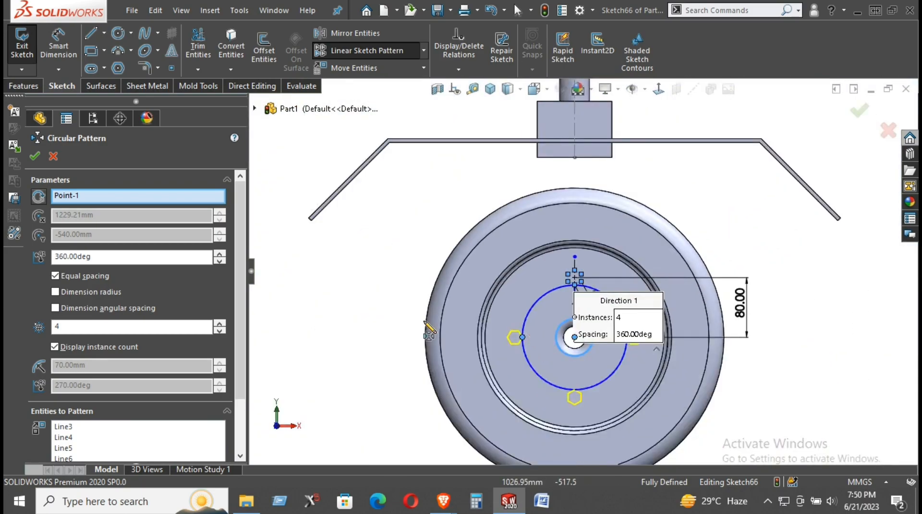
# Set the circular pattern to 5 equally spaced instances over 360 degrees and apply it.
pyautogui.click(220, 323)
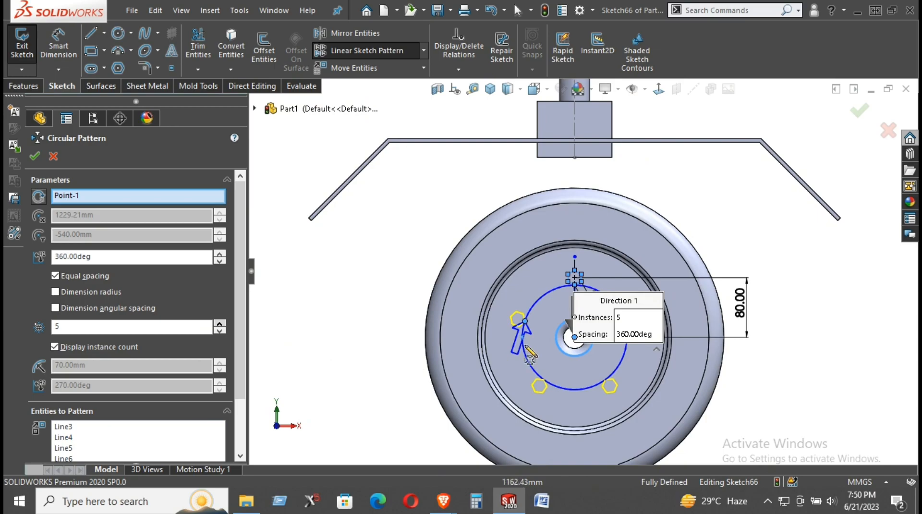
pyautogui.moveTo(616, 307)
pyautogui.mouseDown()
pyautogui.moveTo(737, 255)
pyautogui.moveTo(769, 114)
pyautogui.moveTo(748, 145)
pyautogui.mouseUp()
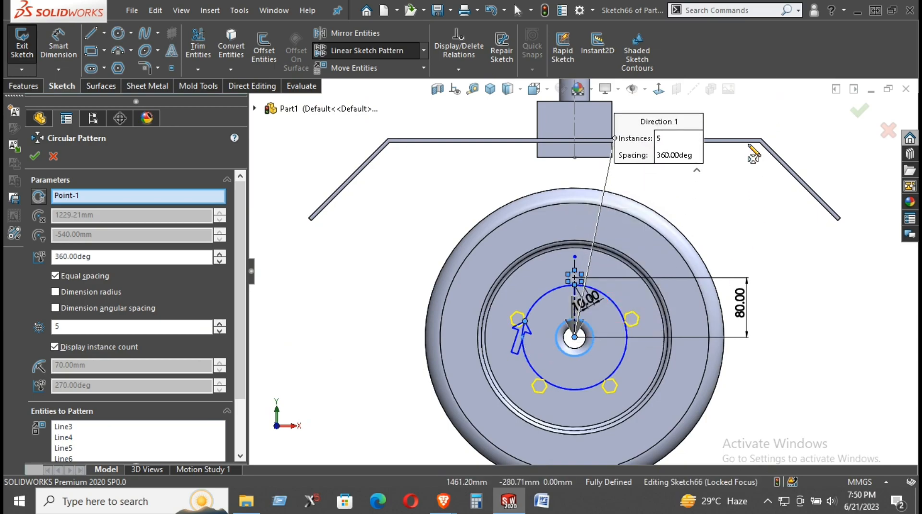
pyautogui.click(34, 156)
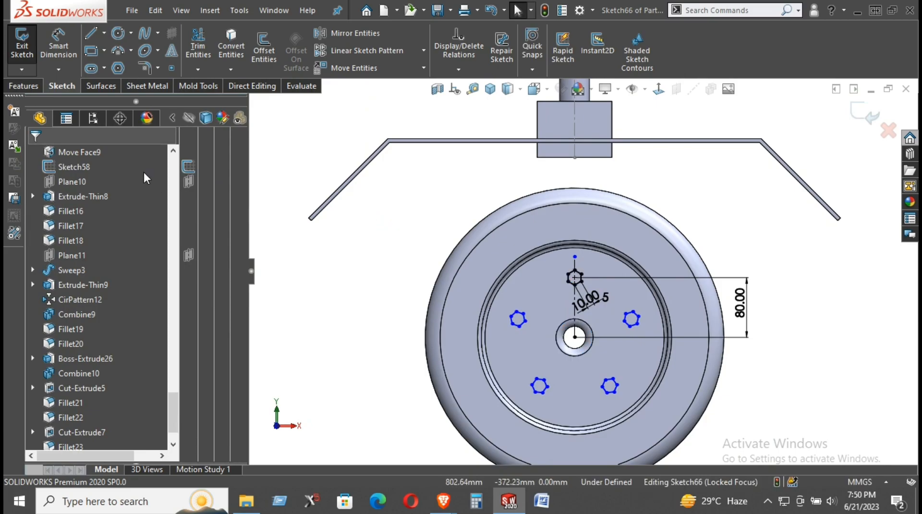
# Extrude the five hexagons as a 5 mm blind boss from the wheel disc face.
pyautogui.scroll(-5, 497, 255)
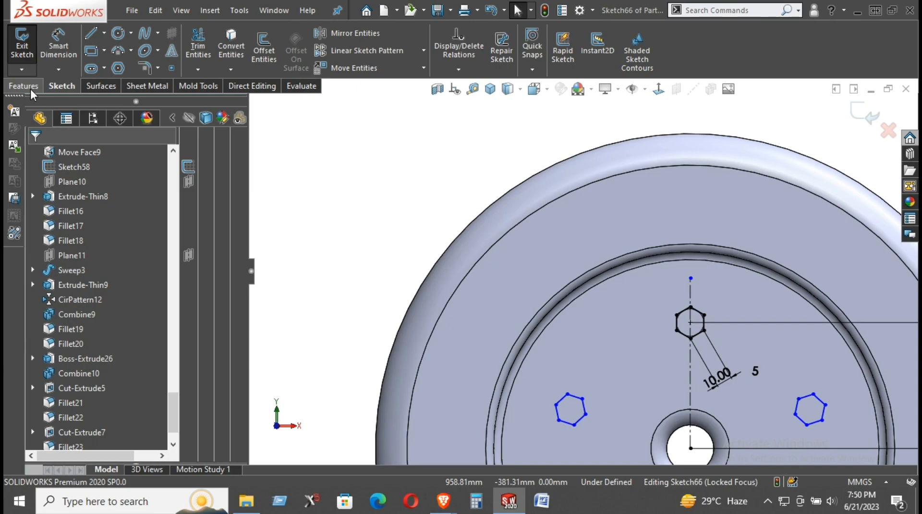
pyautogui.click(30, 89)
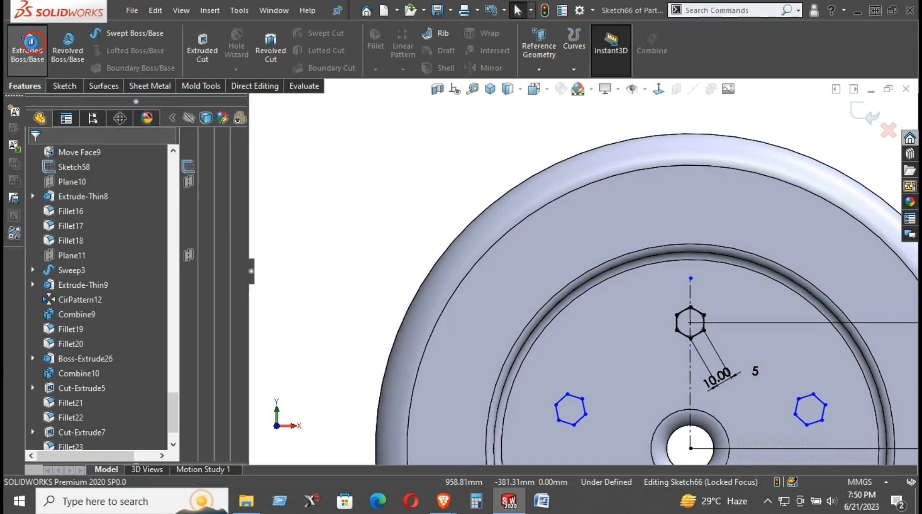
pyautogui.click(29, 42)
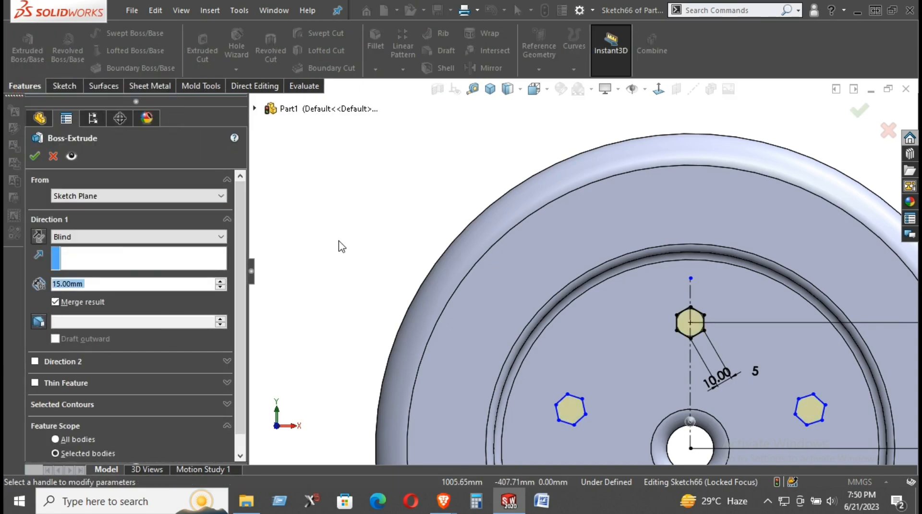
pyautogui.moveTo(610, 290); pyautogui.dragTo(543, 309, button='middle')
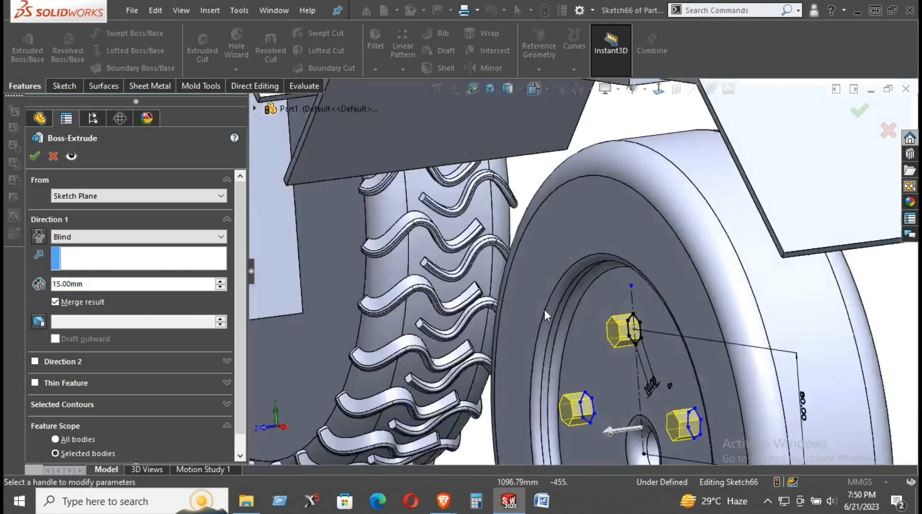
pyautogui.write('5')
pyautogui.press('Return')
pyautogui.click(35, 156)
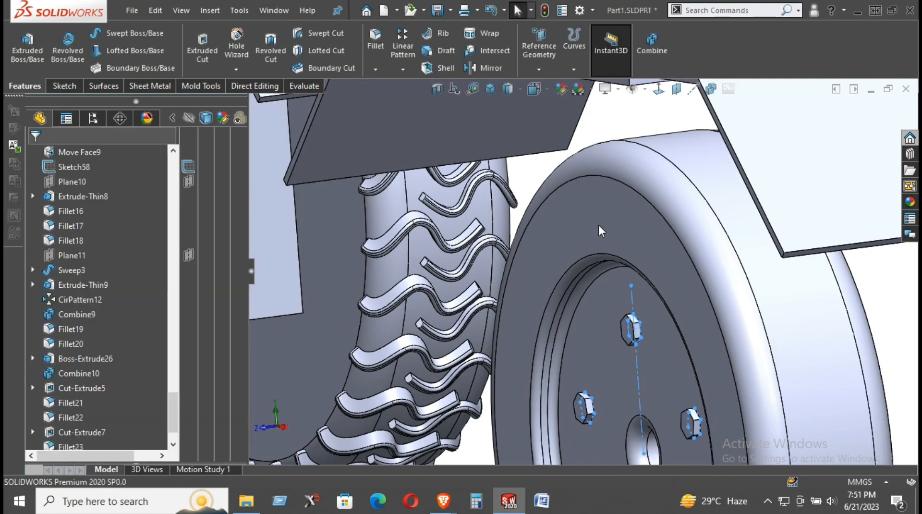
pyautogui.click(644, 116)
pyautogui.scroll(-5, 664, 356)
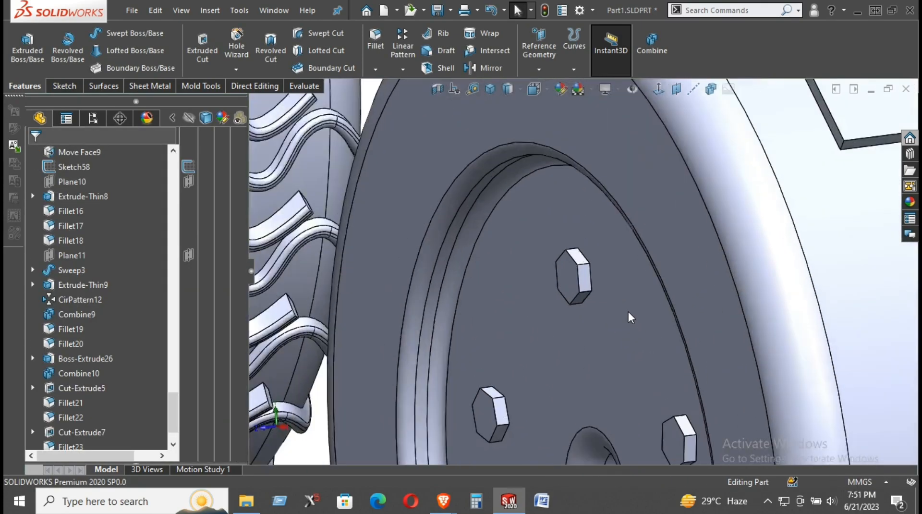
# Start a new sketch on the wheel disc face around the hexagonal bolt heads.
pyautogui.hotkey('ctrl', '1')
pyautogui.scroll(5, 563, 275)
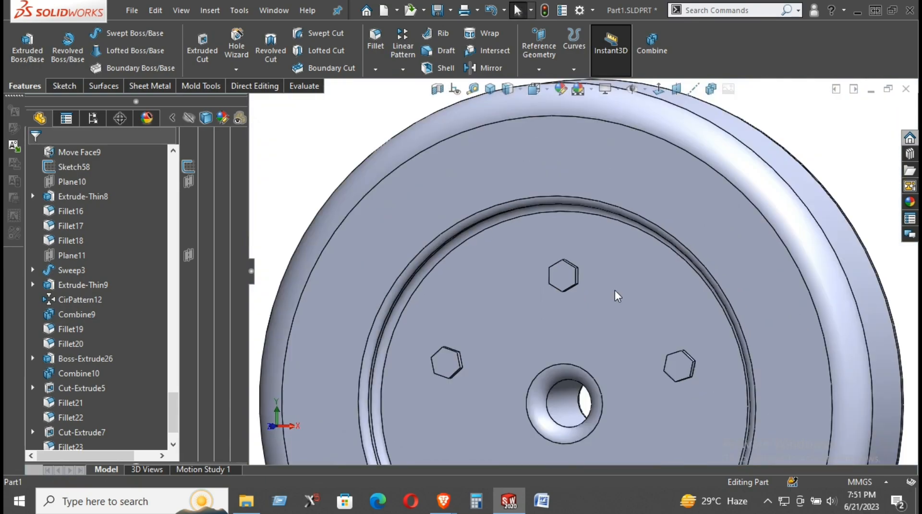
pyautogui.rightClick(595, 301)
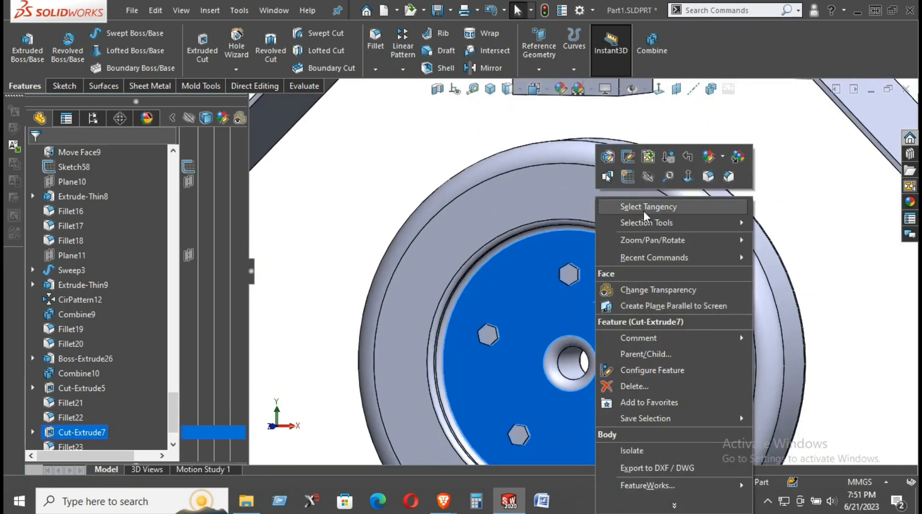
pyautogui.click(627, 177)
# Examine the vehicle from both sides, comparing the front wheel with the rear wheel's bolt arrangement, and return to the view normal to the sketch.
pyautogui.scroll(5, 768, 286)
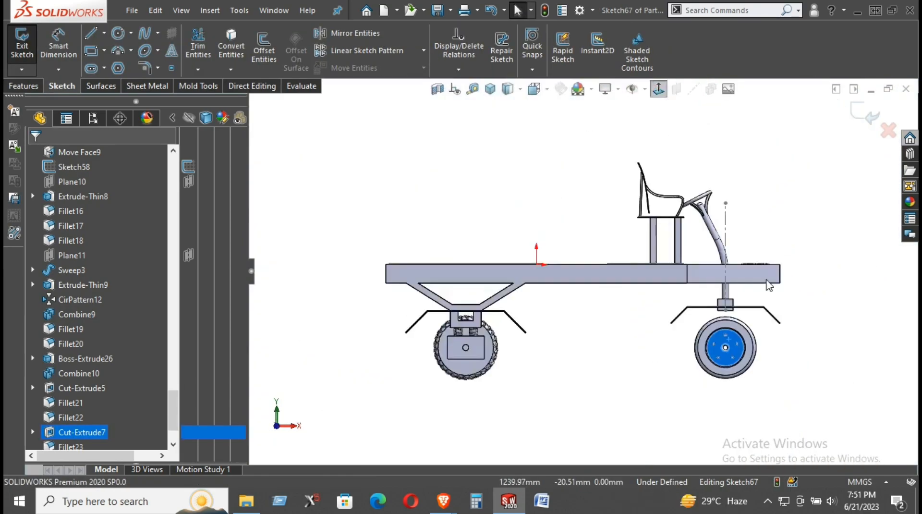
pyautogui.click(805, 366)
pyautogui.scroll(-5, 749, 345)
pyautogui.moveTo(711, 326); pyautogui.dragTo(535, 331, button='middle')
pyautogui.scroll(6, 629, 343)
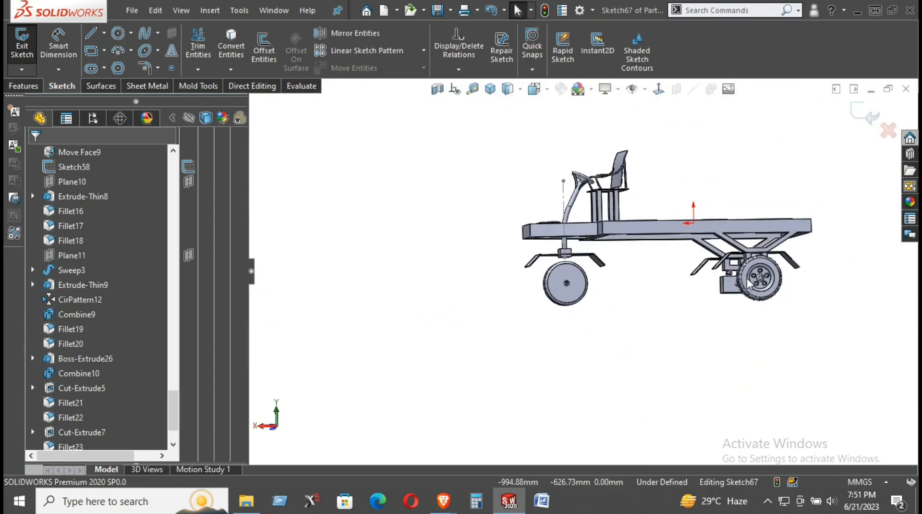
pyautogui.scroll(-5, 733, 278)
pyautogui.scroll(5, 734, 278)
pyautogui.moveTo(555, 288); pyautogui.dragTo(687, 280, button='middle')
pyautogui.click(658, 92)
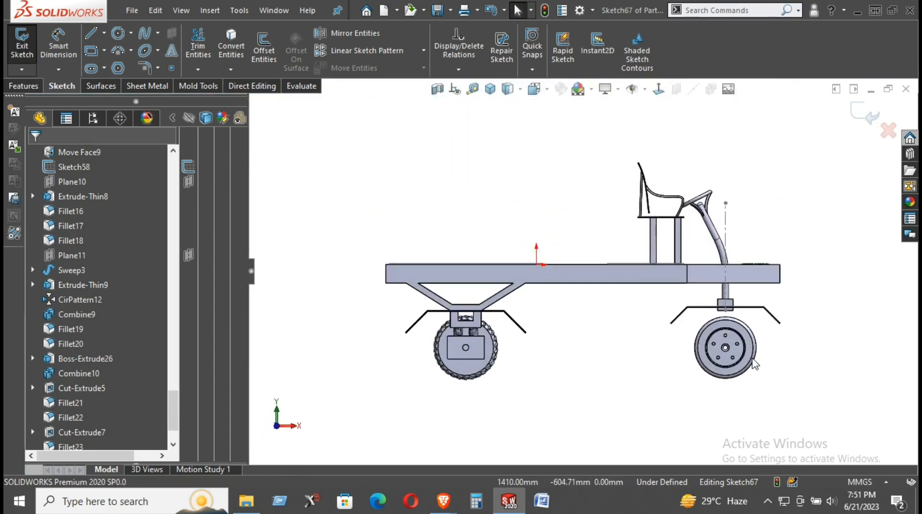
# Sketch a circle about 43 mm in diameter centred on the hexagonal bolt head directly above the hub hole.
pyautogui.scroll(-8, 753, 363)
pyautogui.scroll(-3, 612, 281)
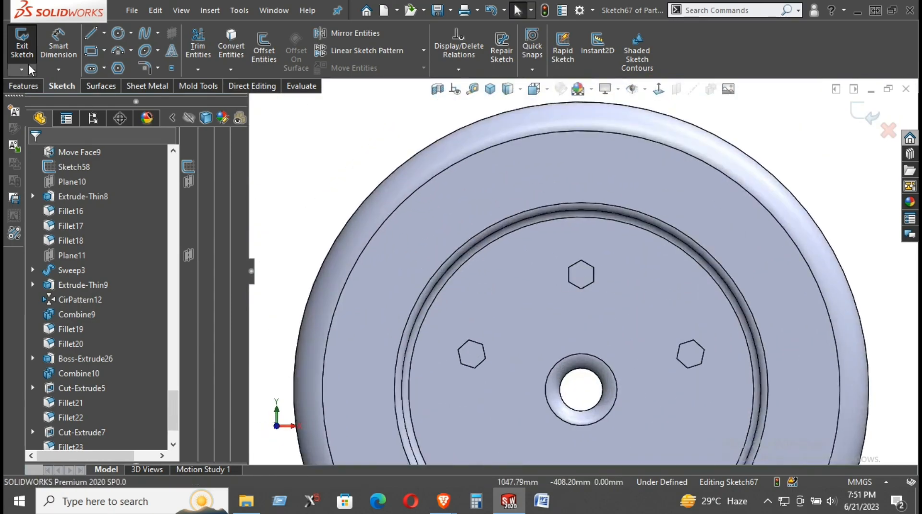
pyautogui.click(116, 36)
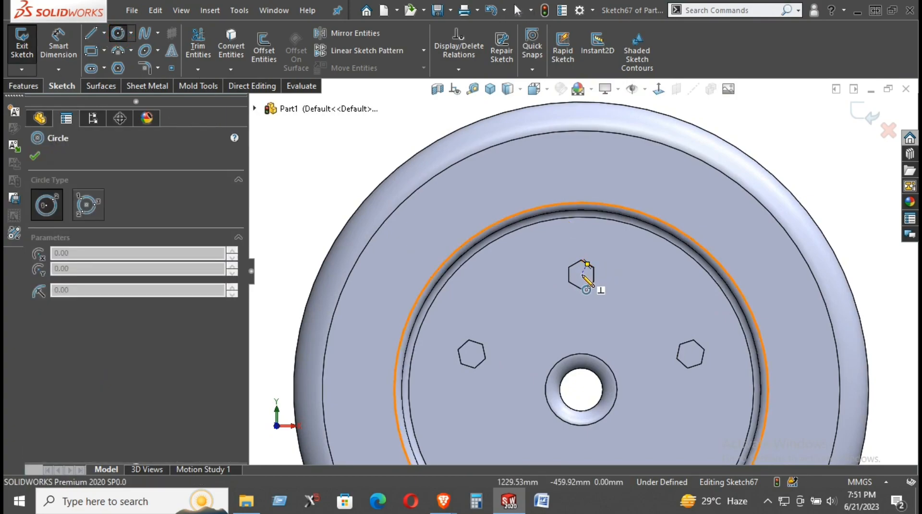
pyautogui.click(659, 89)
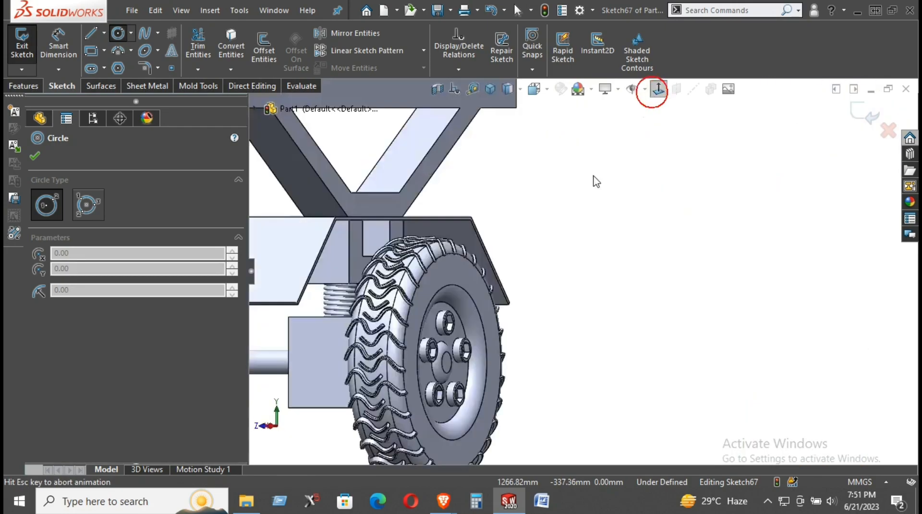
pyautogui.click(658, 89)
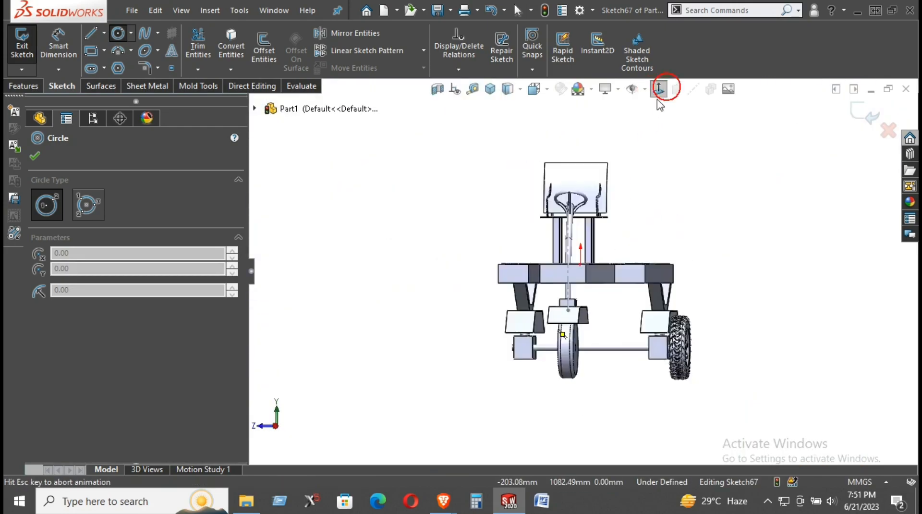
pyautogui.scroll(-10, 714, 301)
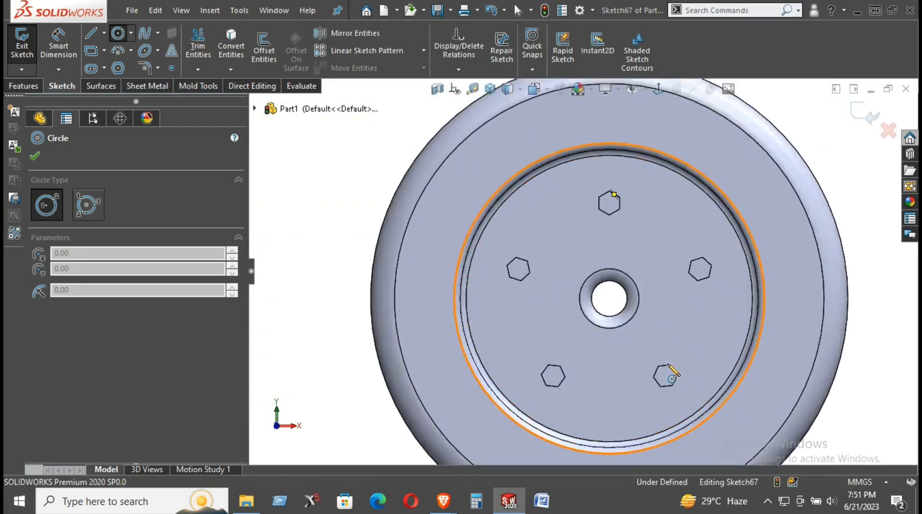
pyautogui.scroll(-3, 586, 319)
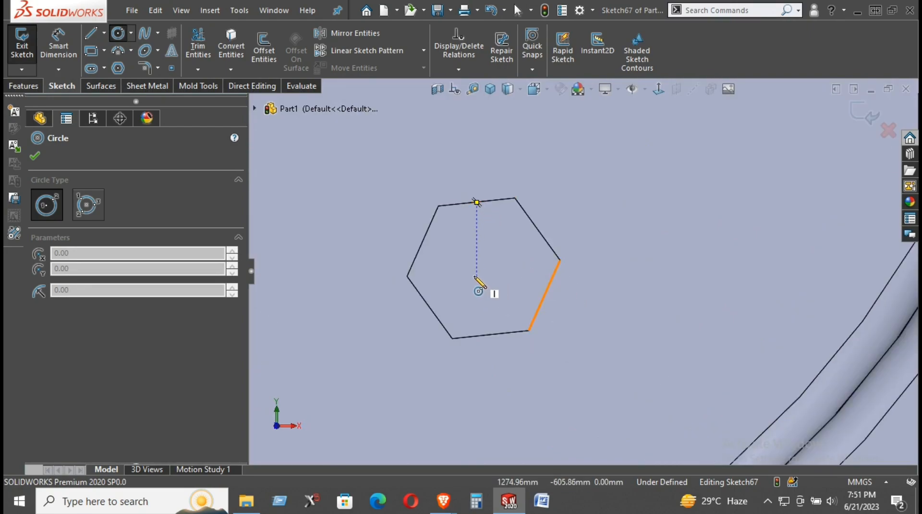
pyautogui.scroll(6, 598, 350)
pyautogui.scroll(-5, 539, 118)
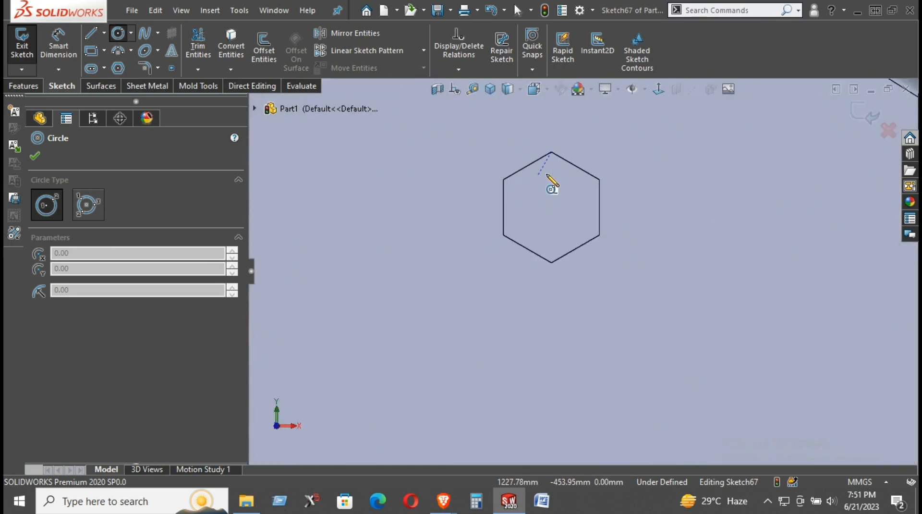
pyautogui.click(551, 212)
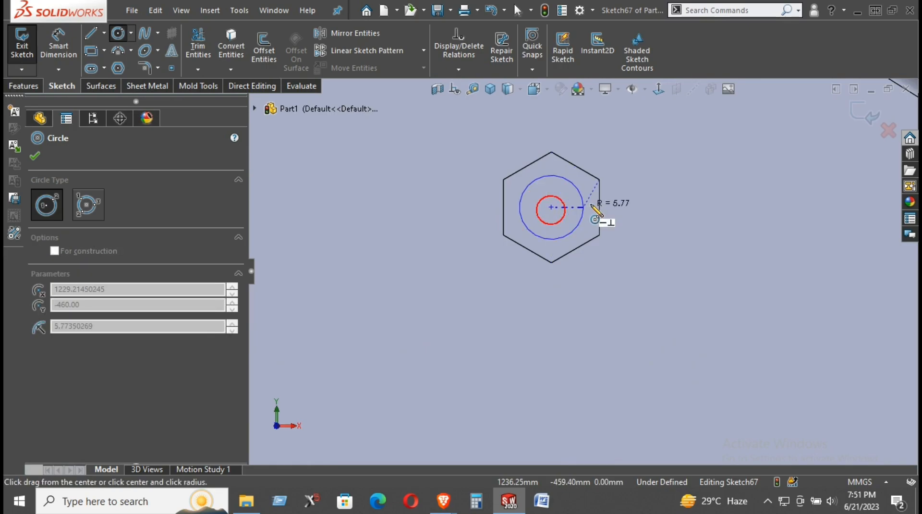
pyautogui.scroll(3, 638, 179)
pyautogui.click(617, 189)
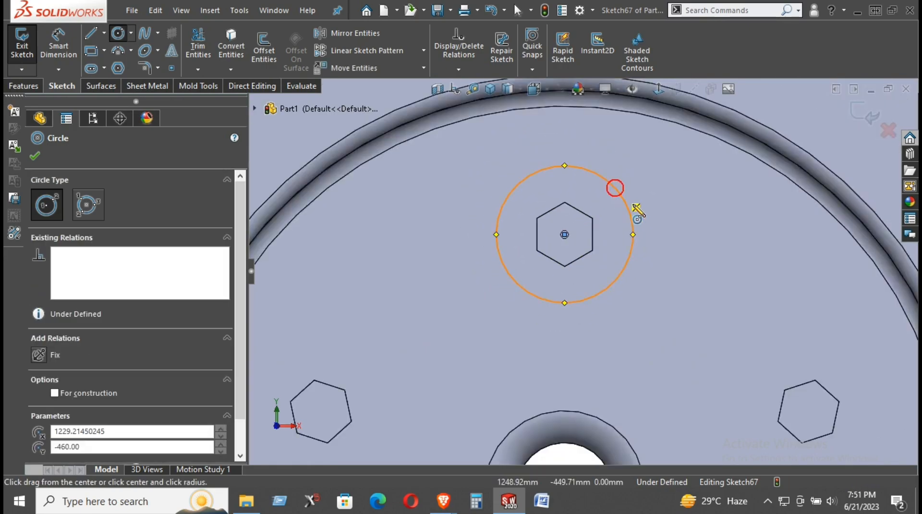
pyautogui.rightClick(658, 212)
pyautogui.click(685, 220)
# Dimension the circle's diameter and set it to 50 mm.
pyautogui.moveTo(681, 321); pyautogui.dragTo(649, 192, button='right')
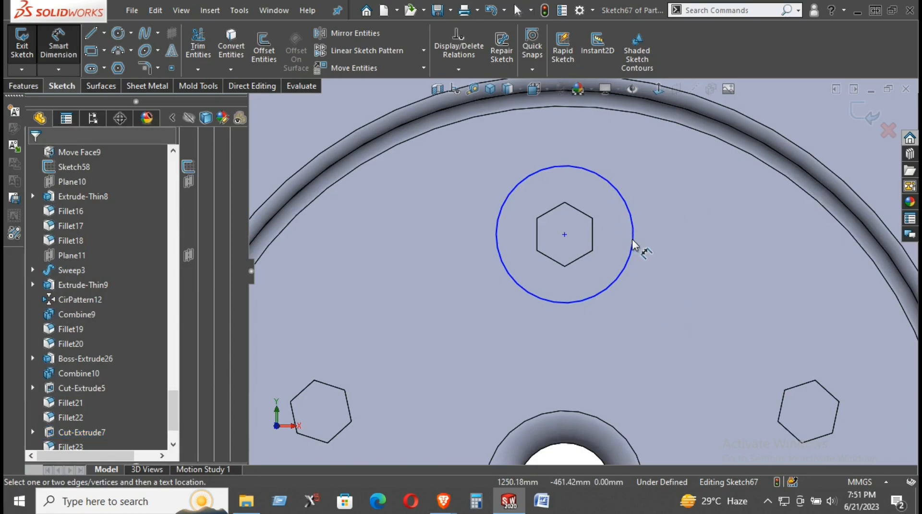
pyautogui.click(633, 244)
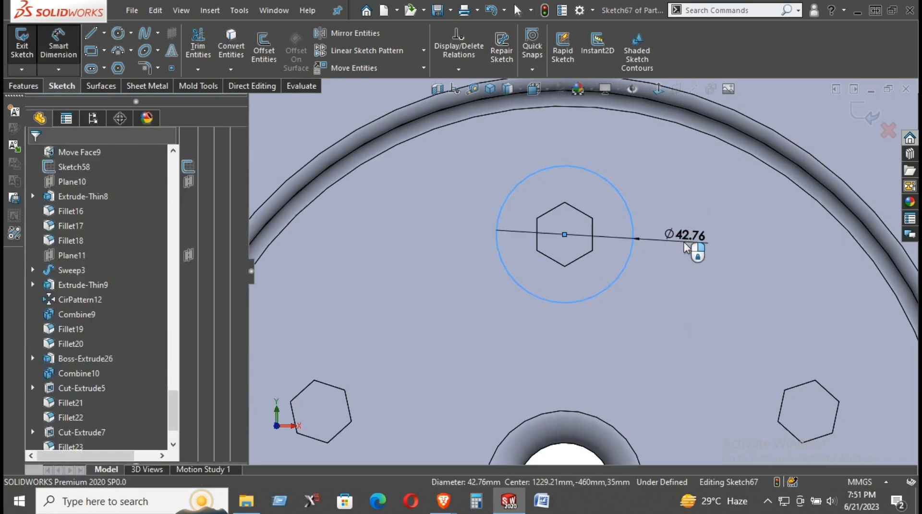
pyautogui.click(683, 243)
pyautogui.press('Return')
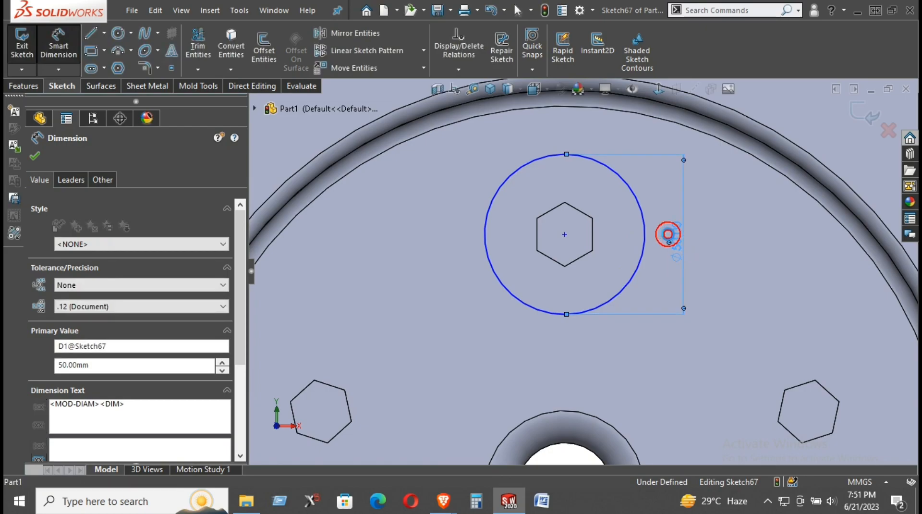
# Change the diameter of the circle around the bolt head to 25 mm.
pyautogui.doubleClick(668, 234)
pyautogui.write('50')
pyautogui.press('Return')
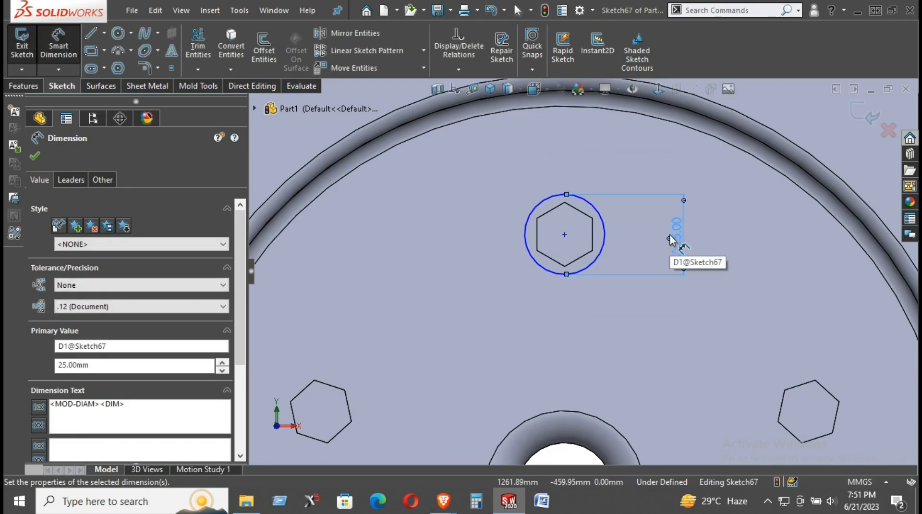
pyautogui.click(35, 156)
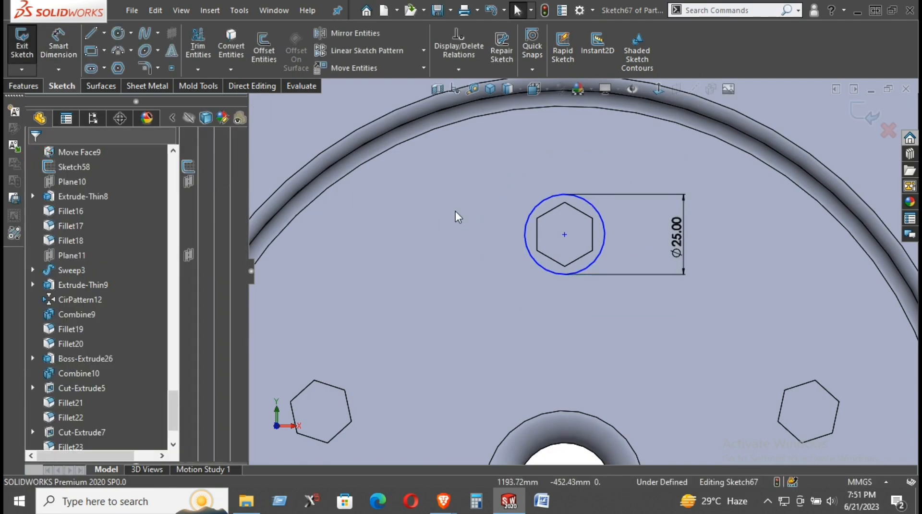
pyautogui.scroll(5, 486, 219)
pyautogui.scroll(-4, 586, 259)
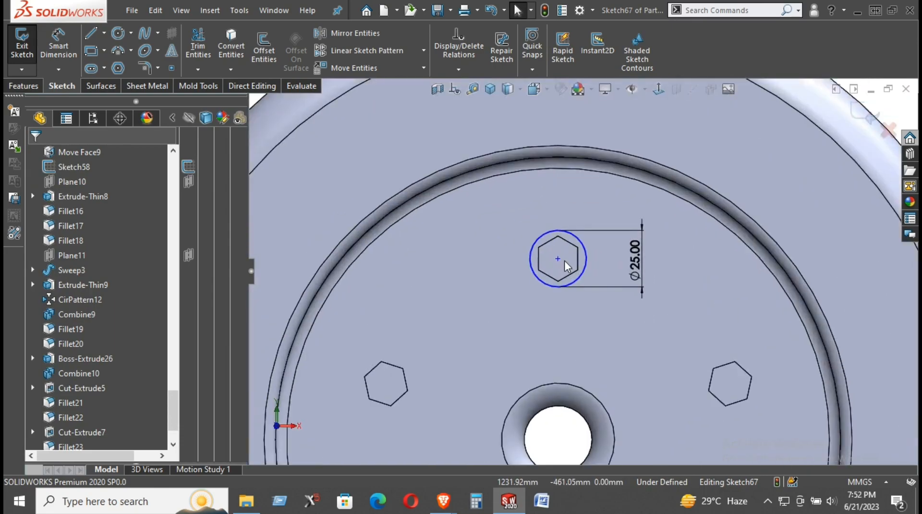
pyautogui.moveTo(558, 258)
pyautogui.mouseDown()
pyautogui.moveTo(623, 307)
pyautogui.moveTo(554, 257)
pyautogui.moveTo(578, 303)
pyautogui.moveTo(556, 239)
pyautogui.moveTo(559, 260)
pyautogui.mouseUp()
pyautogui.click(620, 315)
pyautogui.click(610, 318)
pyautogui.scroll(3, 612, 314)
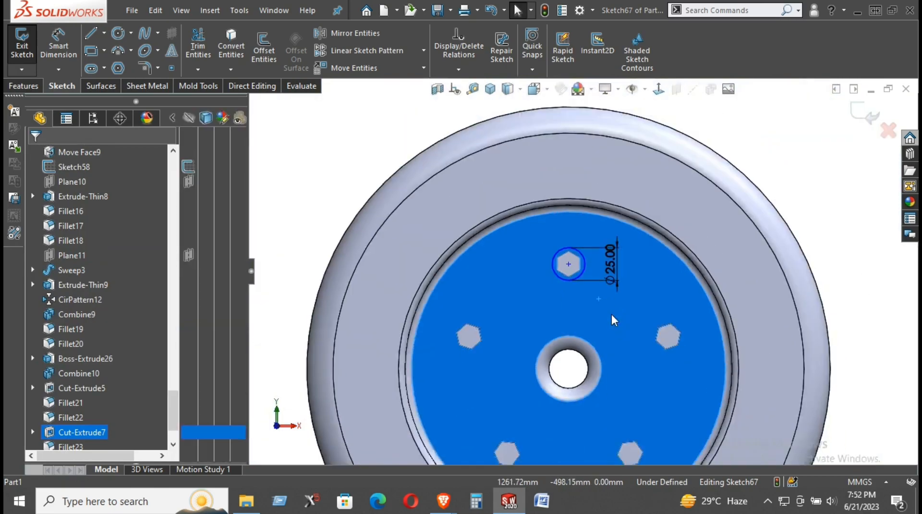
# Circular-pattern the 25 mm circle around the hub hole's centre with 5 equally spaced instances over 360 degrees.
pyautogui.click(783, 139)
pyautogui.scroll(-2, 591, 266)
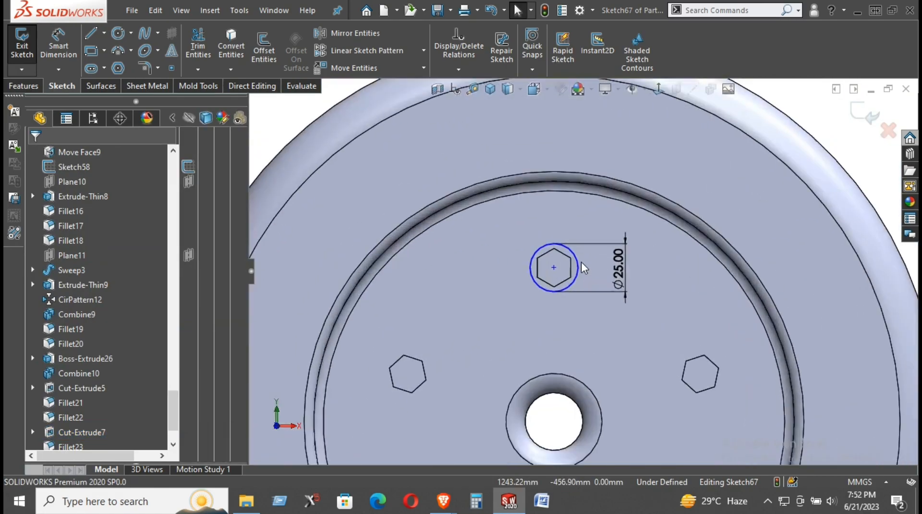
pyautogui.click(422, 50)
pyautogui.click(400, 80)
pyautogui.click(584, 384)
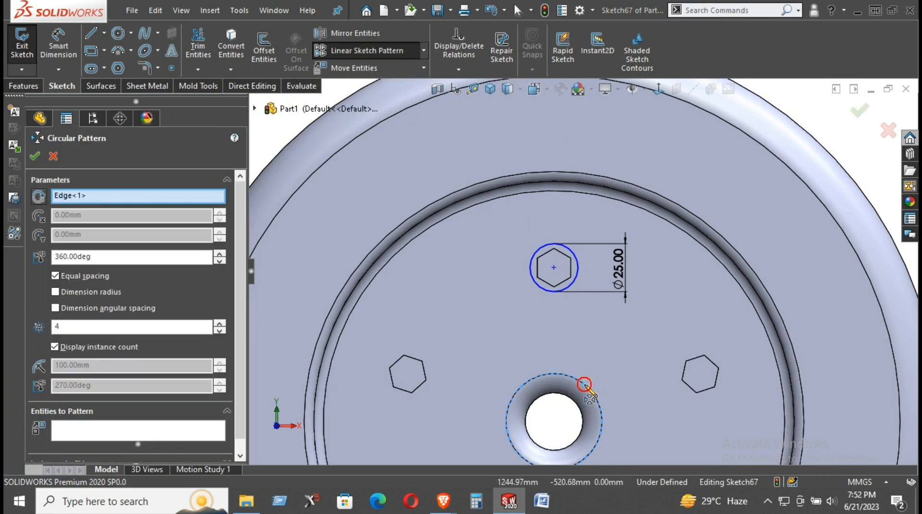
pyautogui.click(582, 274)
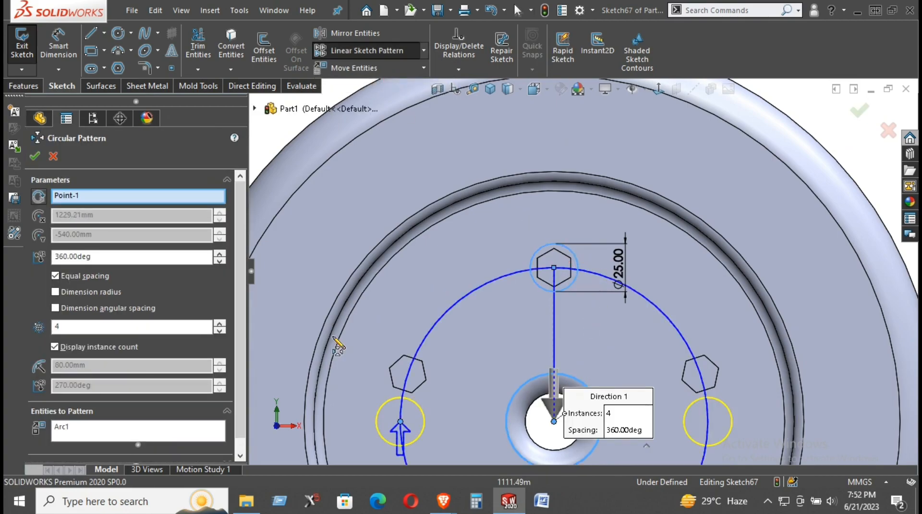
pyautogui.click(221, 322)
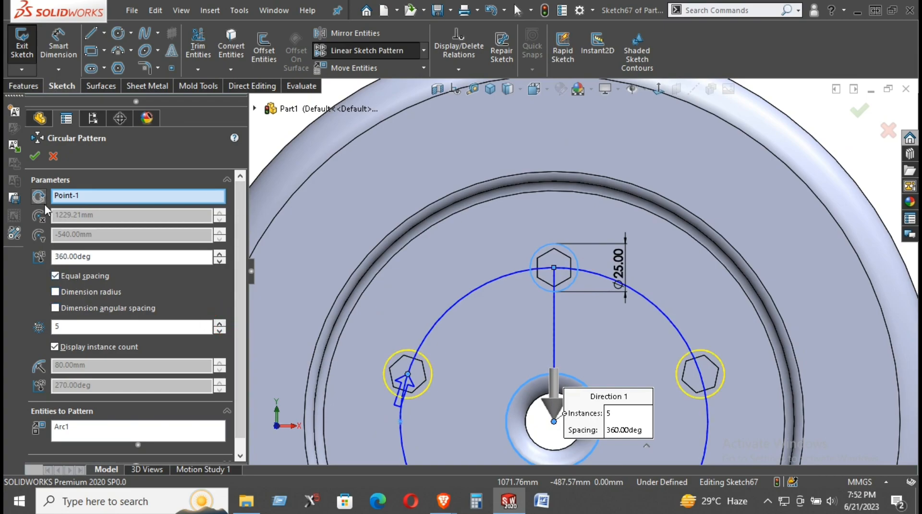
pyautogui.click(34, 155)
# Convert the outlines of the five hexagonal bolt-head faces into entities of the current sketch.
pyautogui.scroll(3, 577, 232)
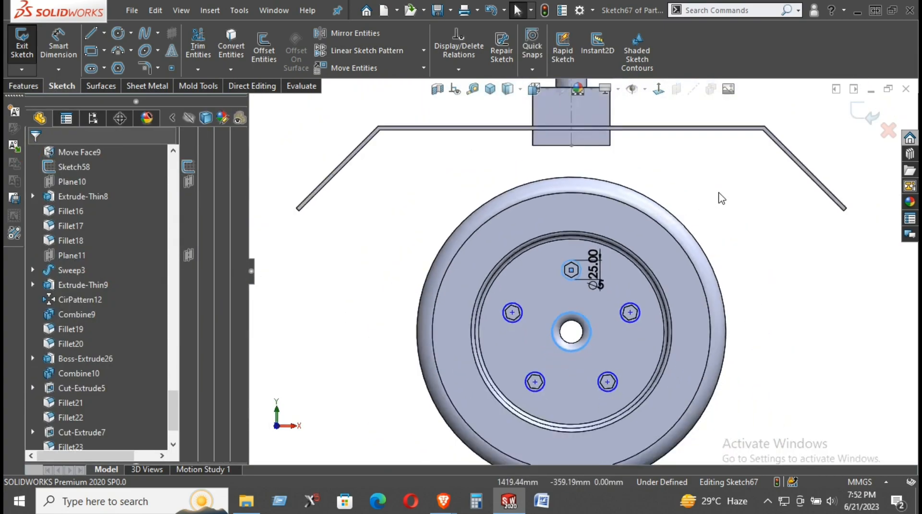
pyautogui.moveTo(718, 191)
pyautogui.mouseDown(button='middle')
pyautogui.moveTo(710, 203)
pyautogui.moveTo(709, 171)
pyautogui.mouseUp(button='middle')
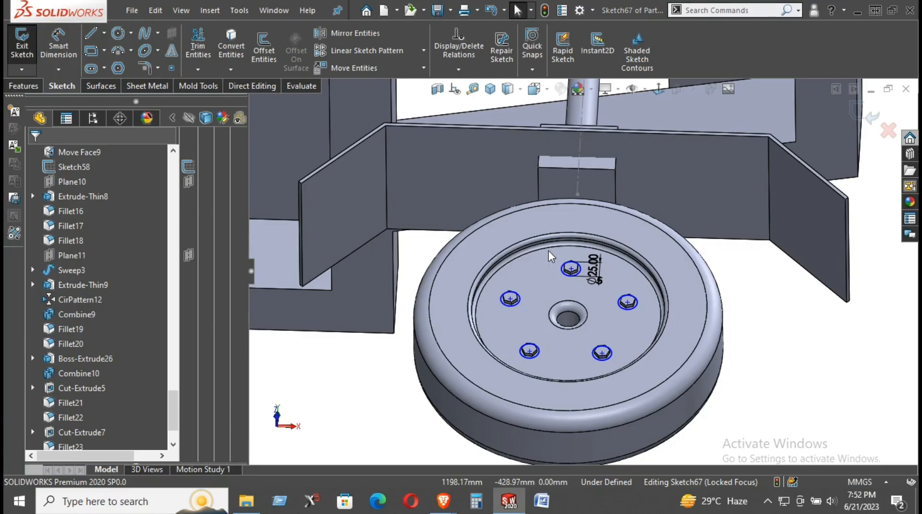
pyautogui.scroll(-3, 529, 216)
pyautogui.click(231, 45)
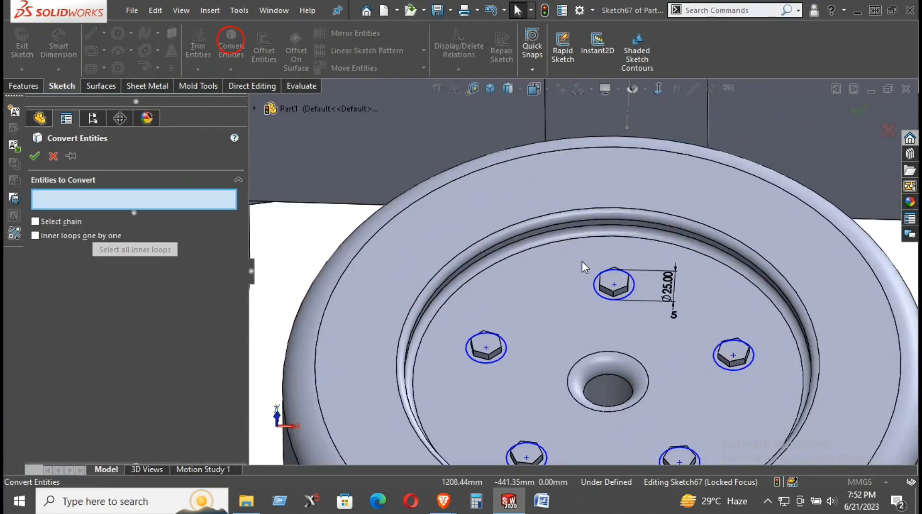
pyautogui.click(613, 281)
pyautogui.click(740, 354)
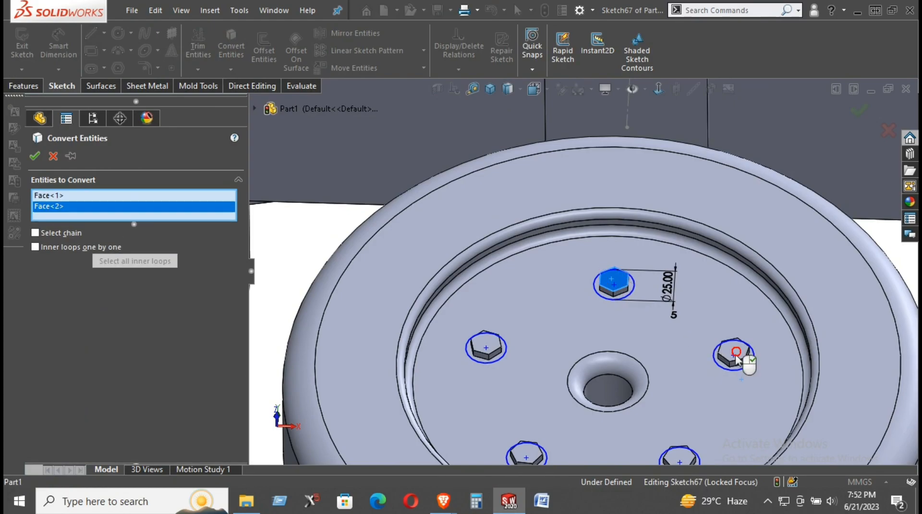
pyautogui.click(680, 458)
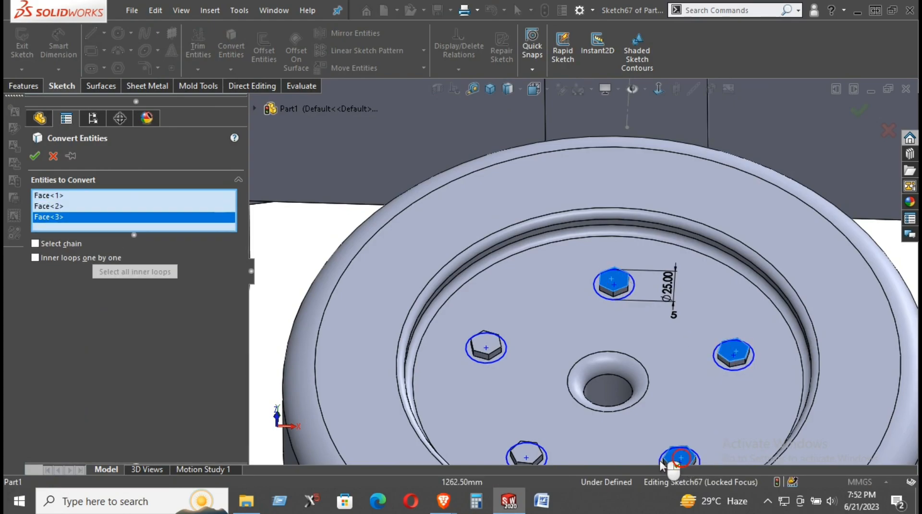
pyautogui.click(527, 460)
pyautogui.click(485, 347)
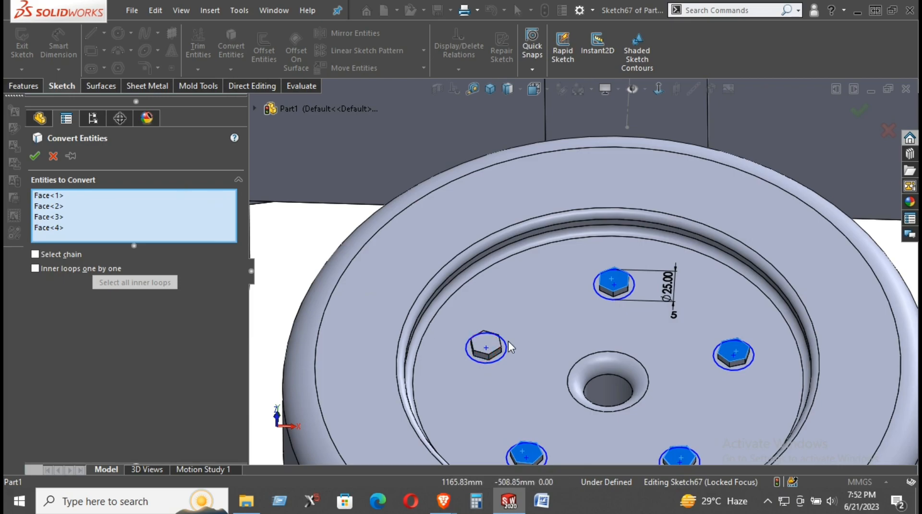
pyautogui.click(483, 344)
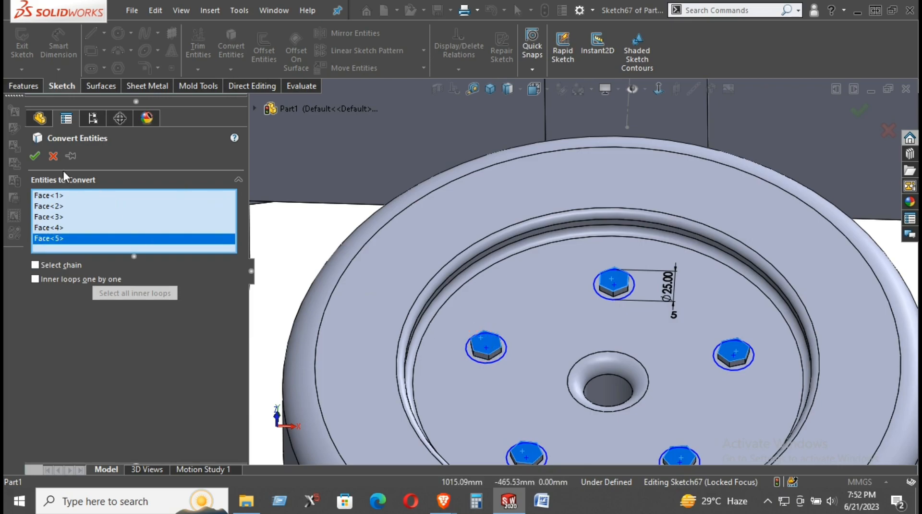
pyautogui.click(34, 156)
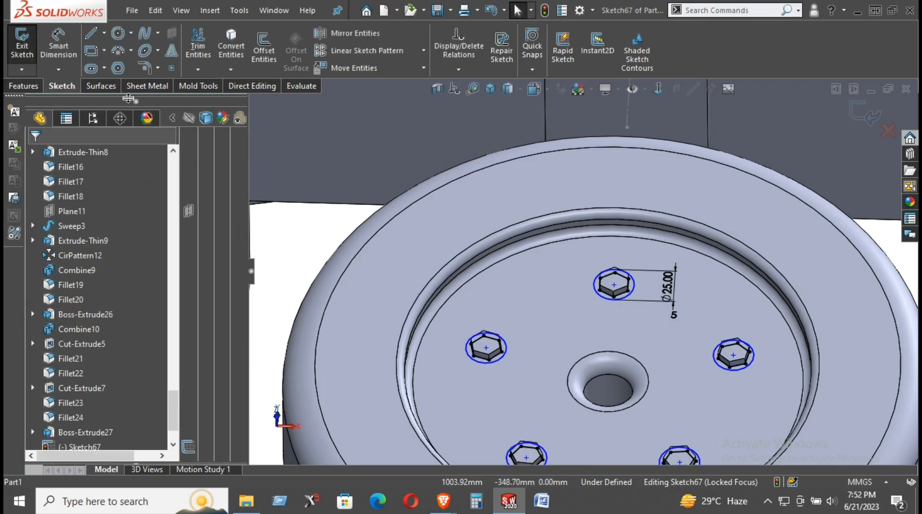
# Extrude the rings between the circles and hexagons as a blind boss 10 mm deep, merging the result.
pyautogui.click(24, 85)
pyautogui.click(29, 43)
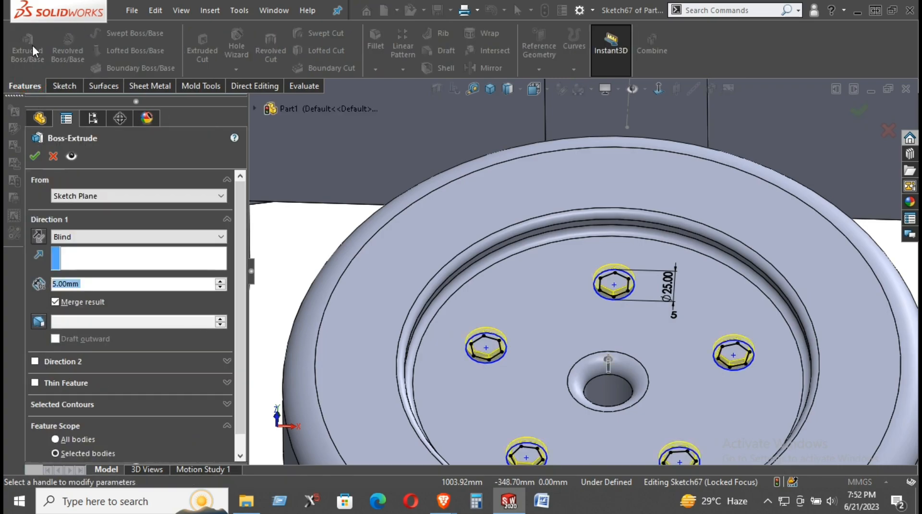
pyautogui.click(220, 283)
pyautogui.scroll(-5, 508, 321)
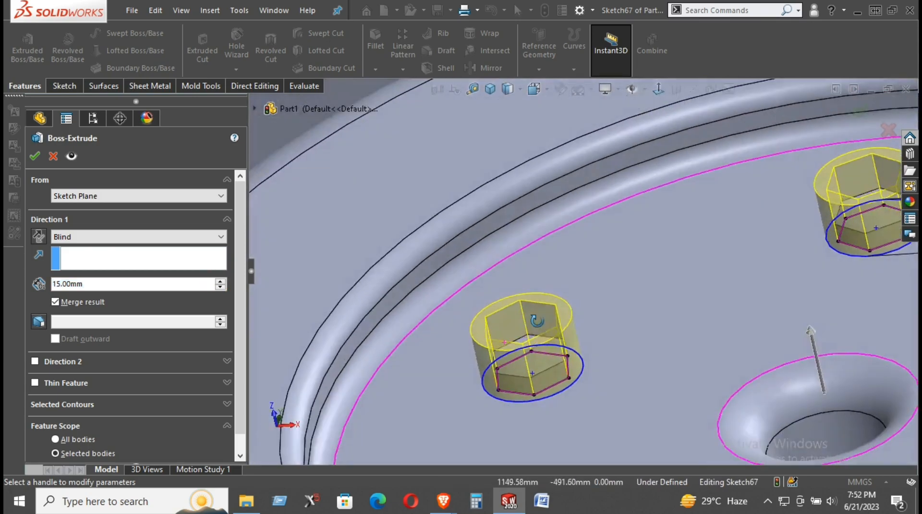
pyautogui.moveTo(537, 321); pyautogui.dragTo(503, 307, button='middle')
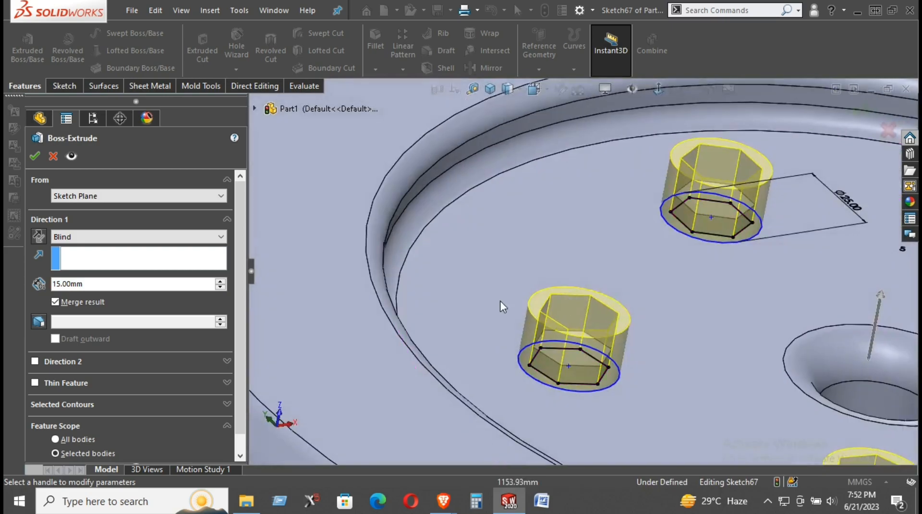
pyautogui.click(220, 286)
pyautogui.moveTo(531, 294); pyautogui.dragTo(499, 275, button='middle')
pyautogui.doubleClick(88, 286)
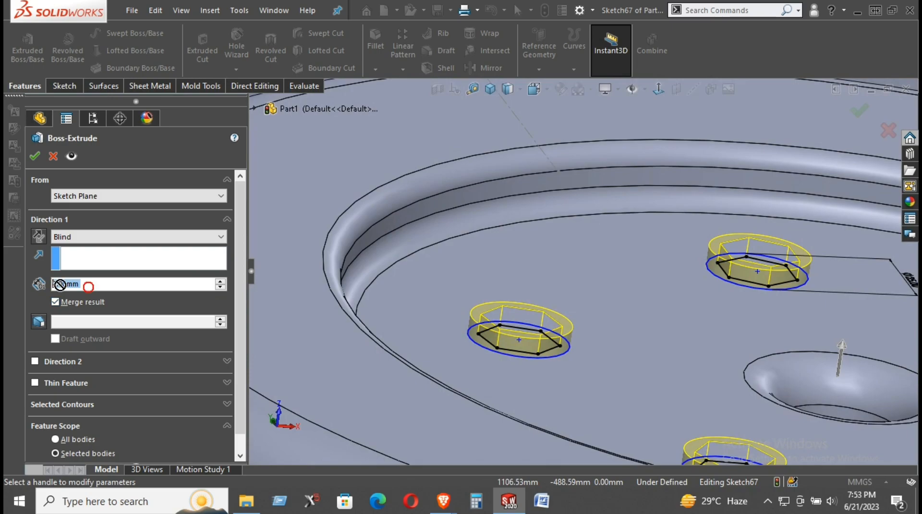
pyautogui.write('10')
pyautogui.press('Return')
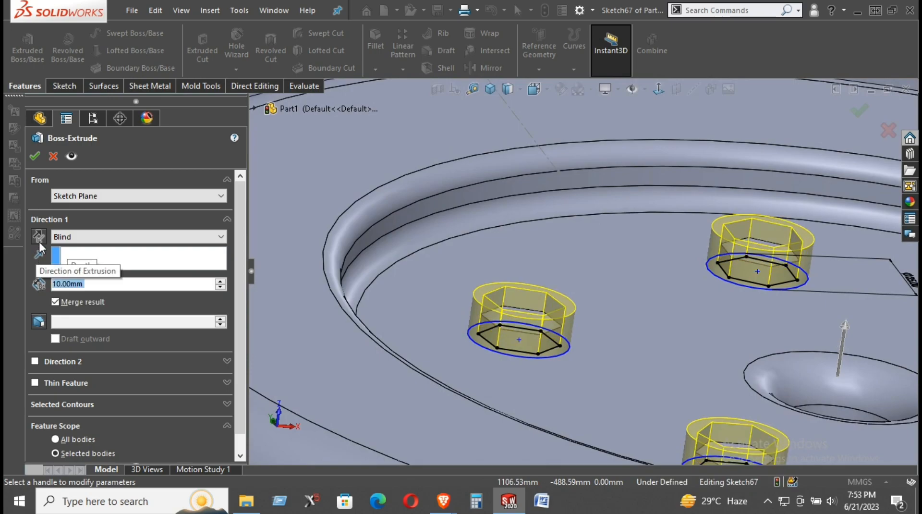
pyautogui.click(34, 155)
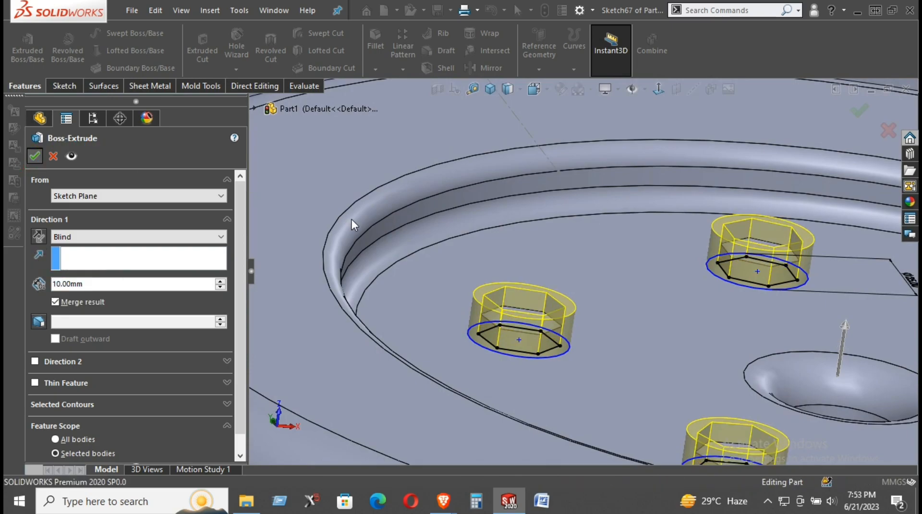
# Fillet the floor faces of the five hexagonal bolt recesses with a 1 mm radius.
pyautogui.moveTo(352, 219); pyautogui.dragTo(512, 253, button='middle')
pyautogui.scroll(5, 512, 253)
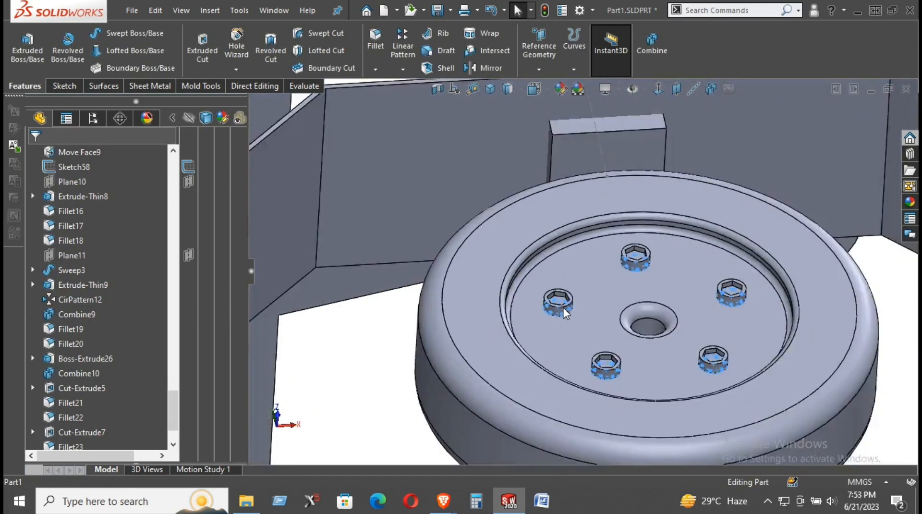
pyautogui.scroll(-6, 586, 292)
pyautogui.scroll(5, 527, 289)
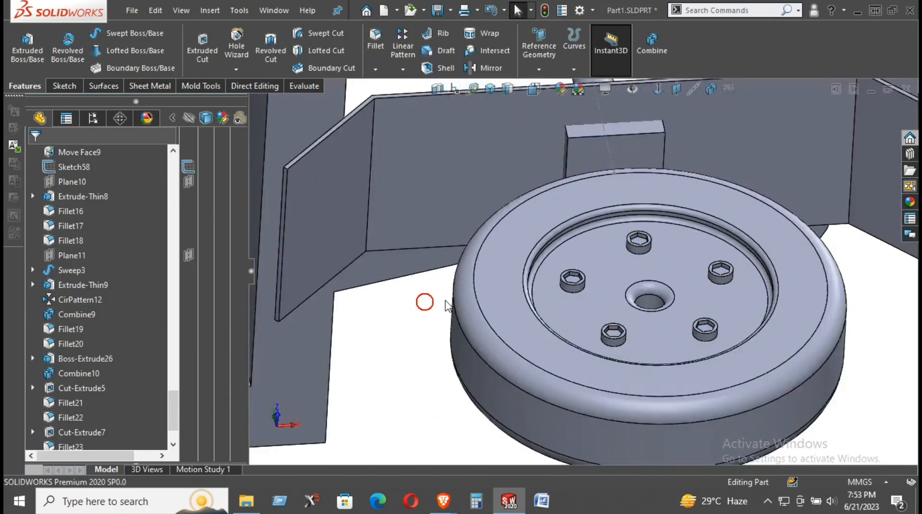
pyautogui.scroll(-6, 422, 303)
pyautogui.click(538, 273)
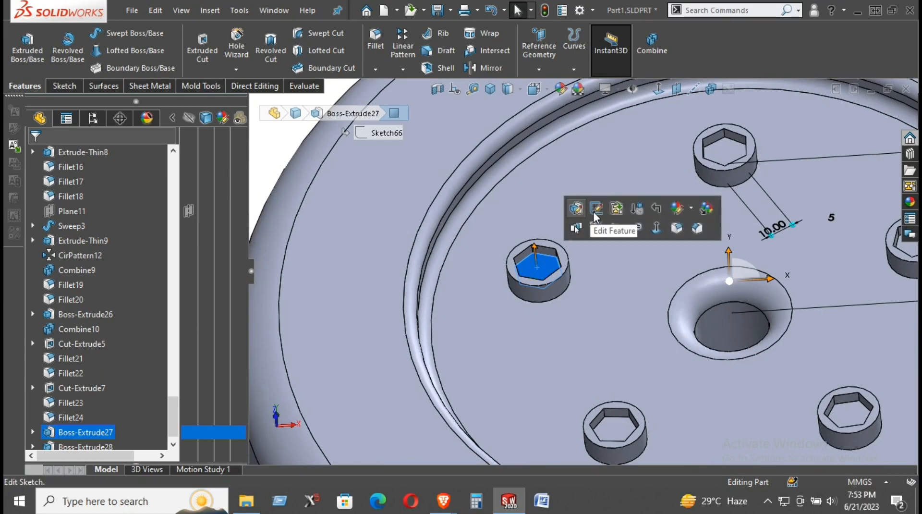
pyautogui.click(673, 222)
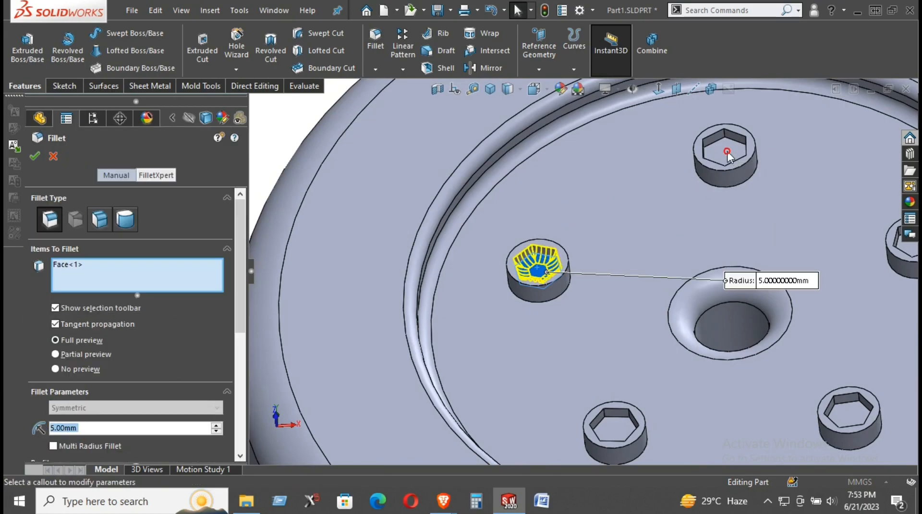
pyautogui.click(729, 158)
pyautogui.click(623, 422)
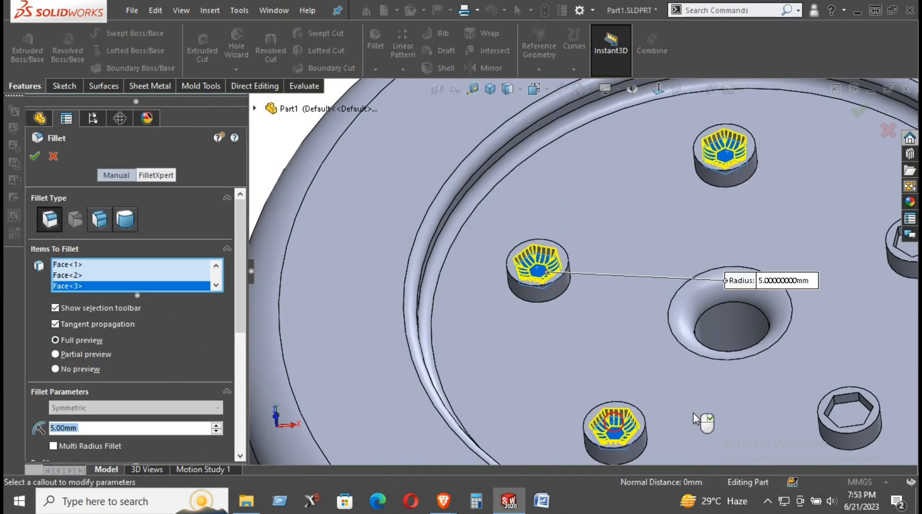
pyautogui.click(850, 419)
pyautogui.scroll(4, 687, 322)
pyautogui.scroll(-3, 739, 262)
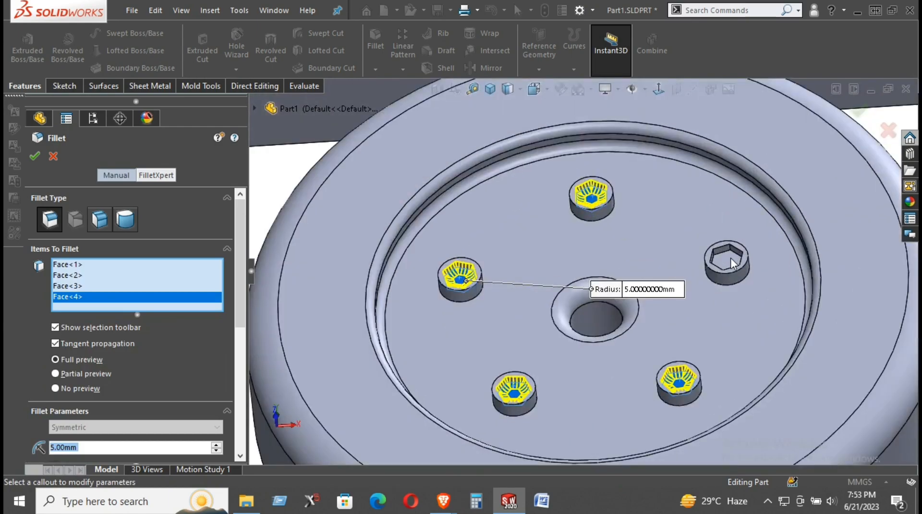
pyautogui.click(732, 262)
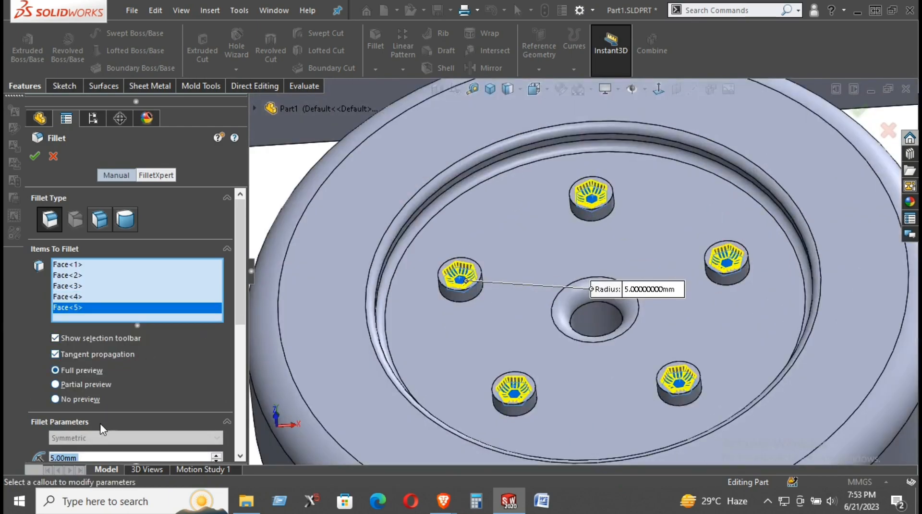
pyautogui.write('2')
pyautogui.press('Return')
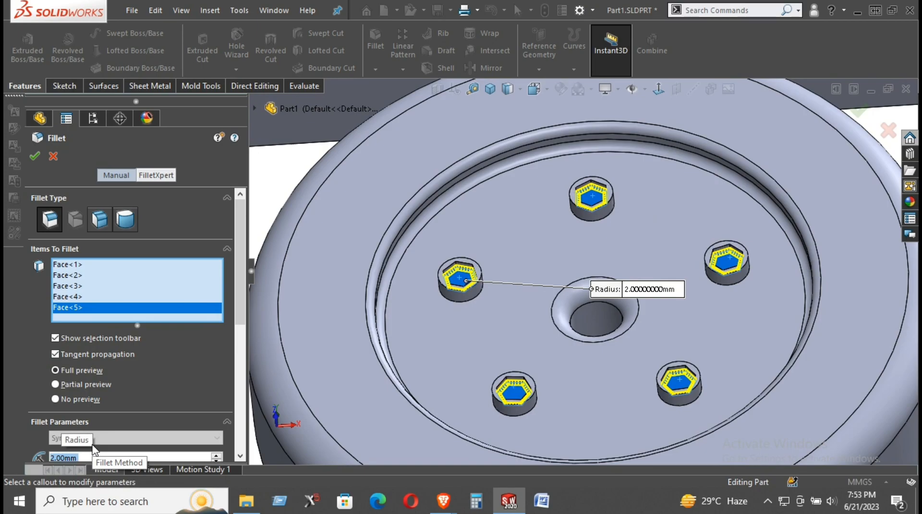
pyautogui.write('1')
pyautogui.press('Return')
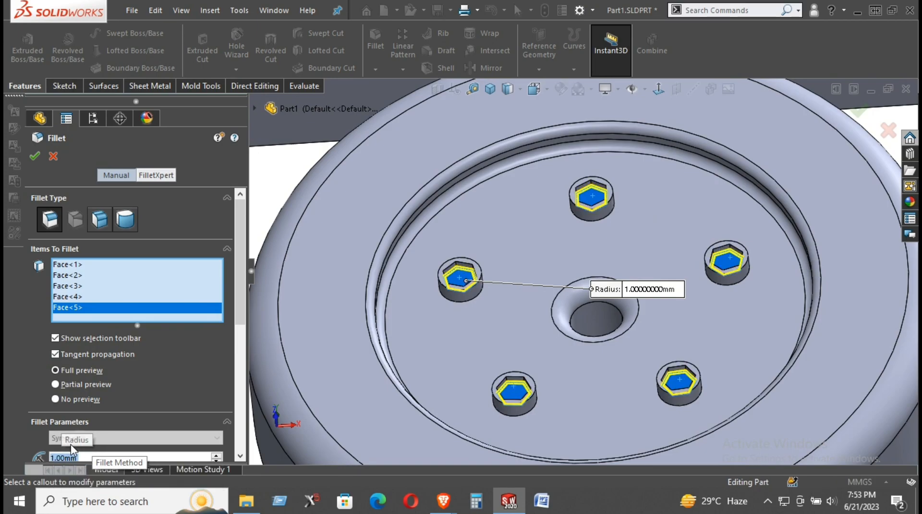
pyautogui.click(35, 156)
# Fillet the outer top circular edges of the five bolt heads with a symmetric 1 mm radius.
pyautogui.scroll(-5, 473, 283)
pyautogui.click(477, 284)
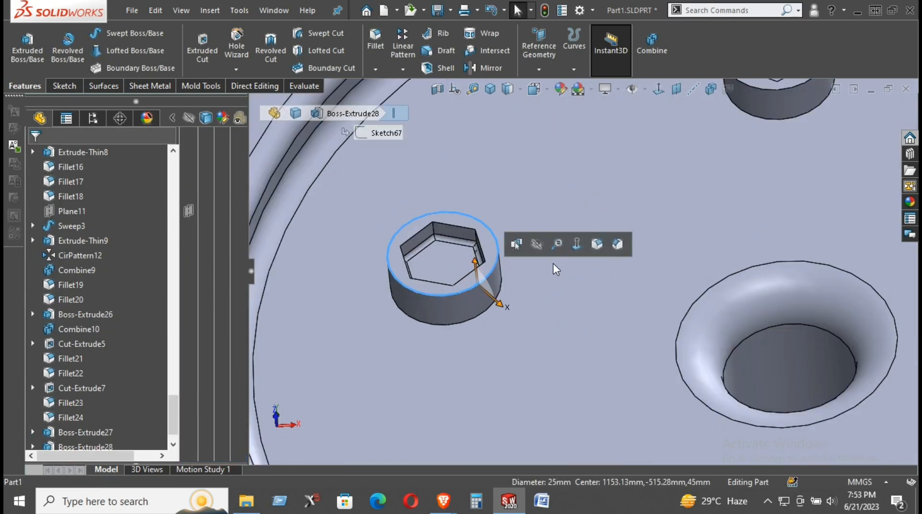
pyautogui.click(595, 244)
pyautogui.scroll(1, 734, 122)
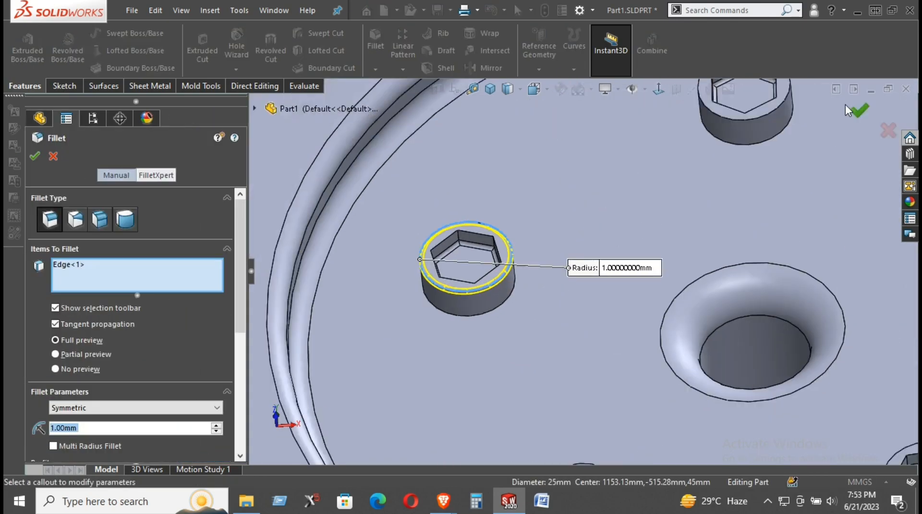
pyautogui.click(739, 123)
pyautogui.scroll(3, 774, 192)
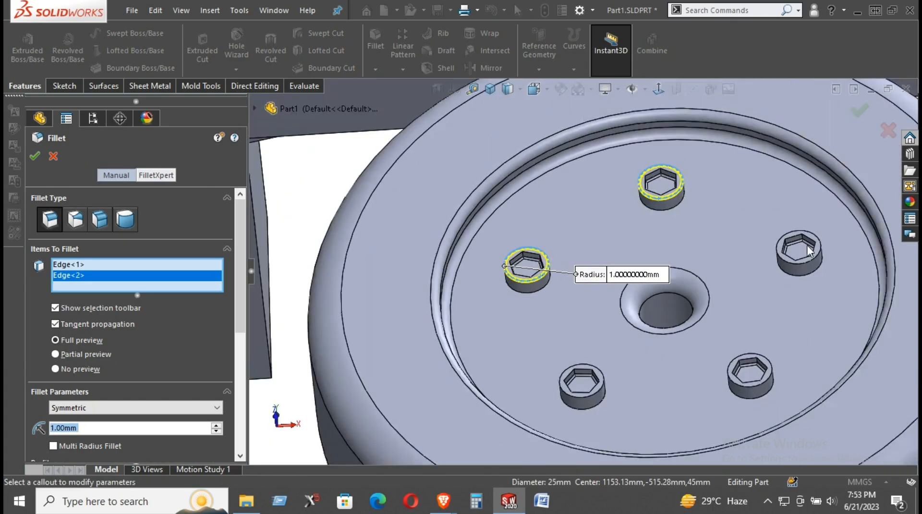
pyautogui.click(806, 261)
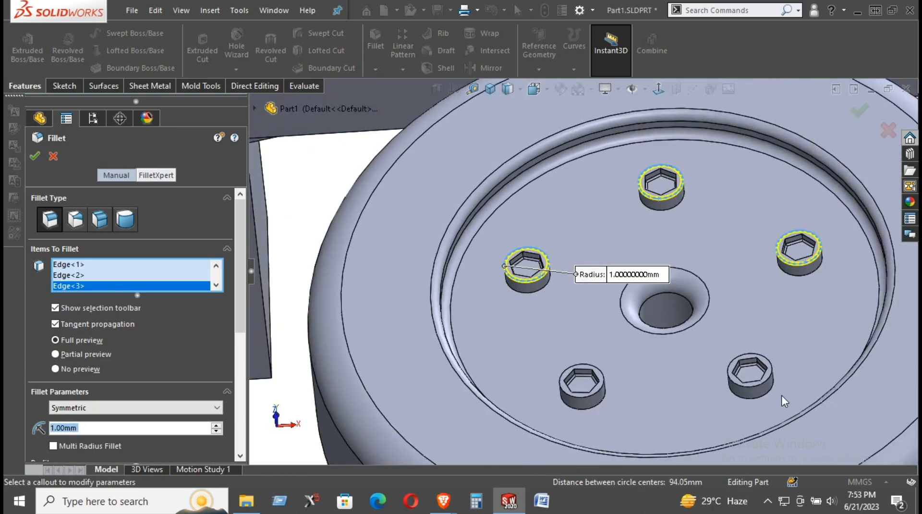
pyautogui.click(760, 384)
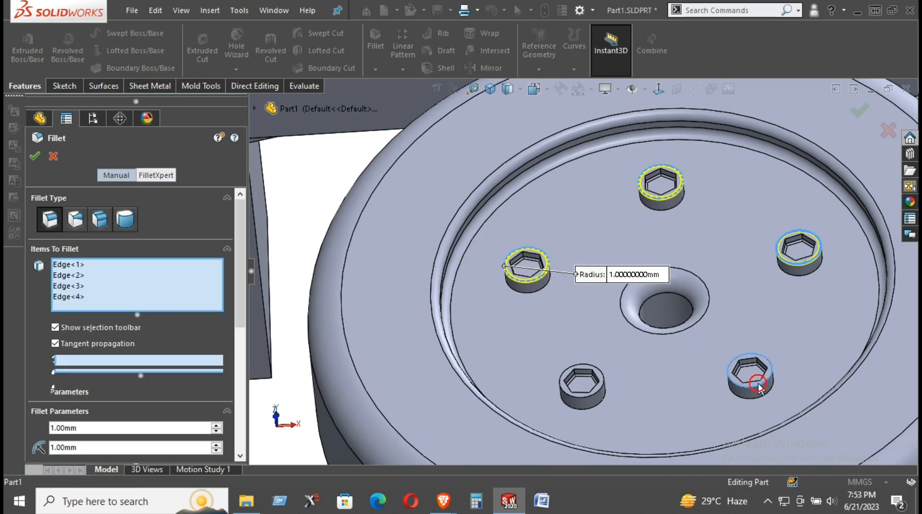
pyautogui.click(598, 390)
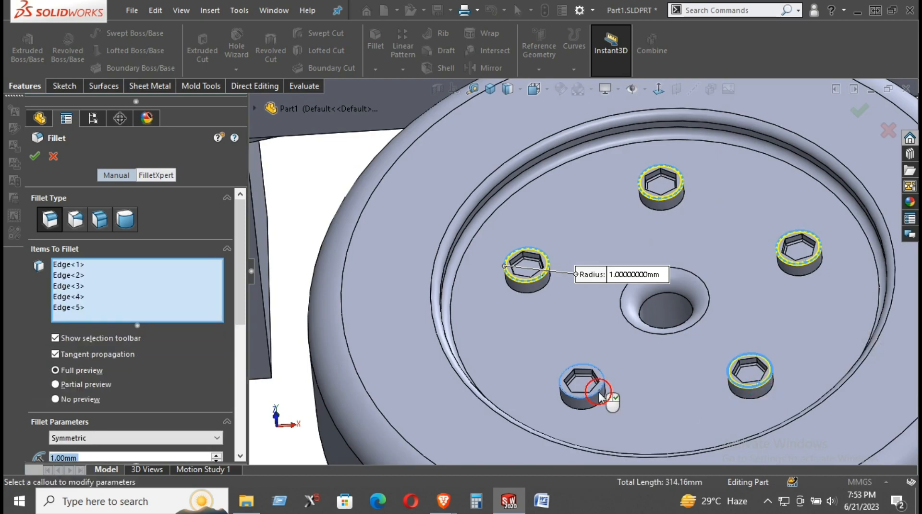
pyautogui.click(35, 156)
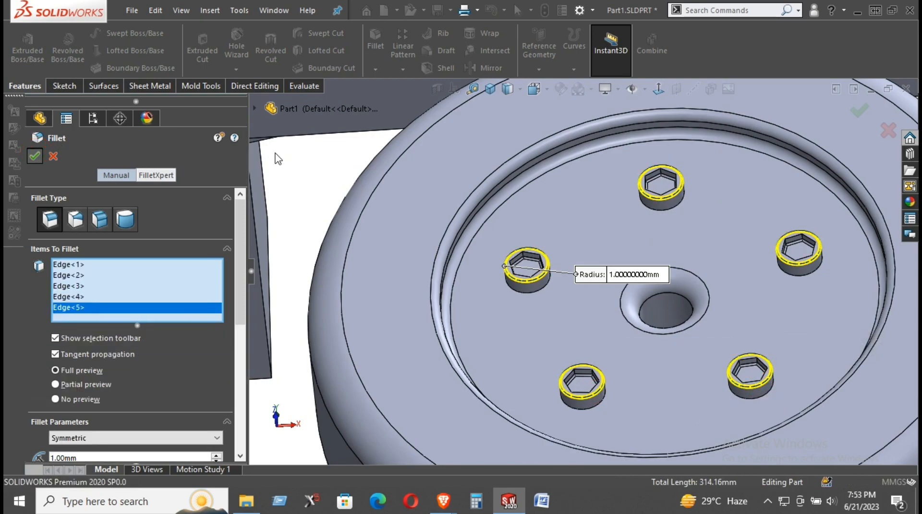
pyautogui.click(284, 159)
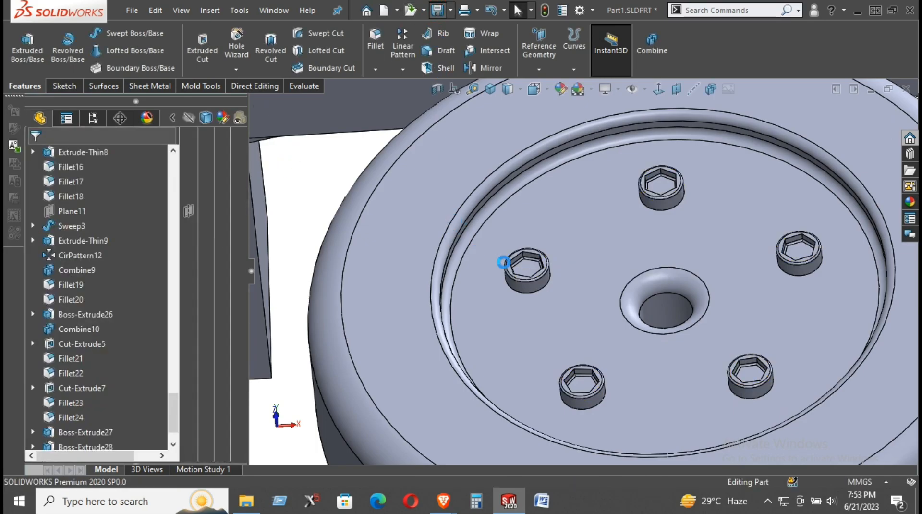
# Inspect the finished front-wheel bolts and compare the wheel with the treaded rear wheel and its suspension.
pyautogui.moveTo(503, 262); pyautogui.dragTo(560, 372, button='middle')
pyautogui.scroll(-8, 632, 286)
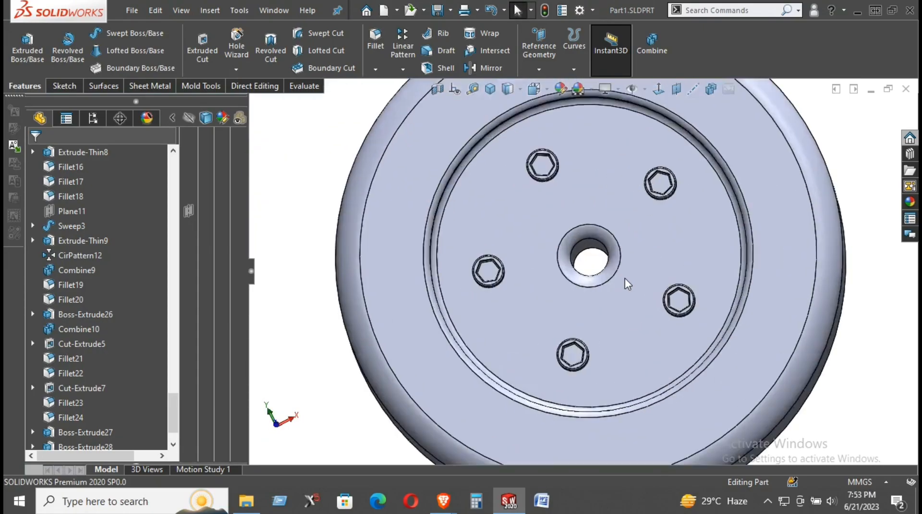
pyautogui.moveTo(609, 262); pyautogui.dragTo(599, 282, button='middle')
pyautogui.scroll(10, 599, 283)
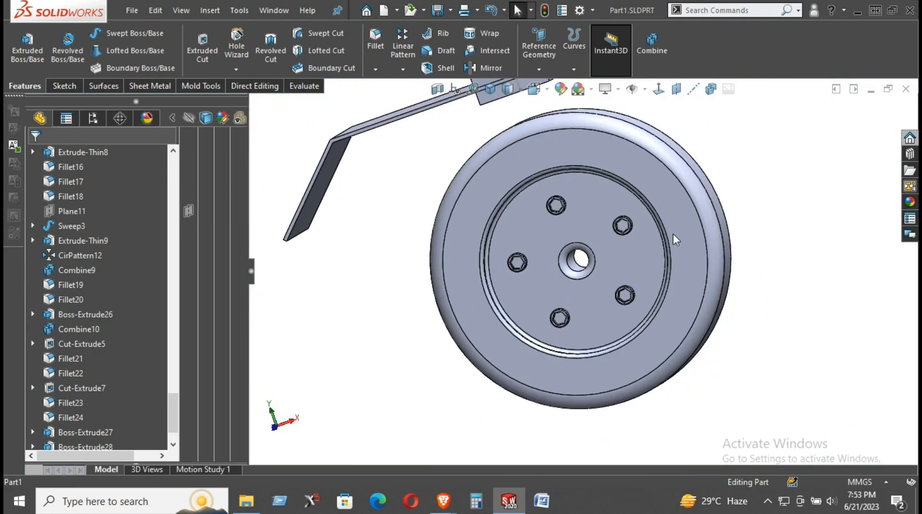
pyautogui.moveTo(612, 238); pyautogui.dragTo(655, 255, button='middle')
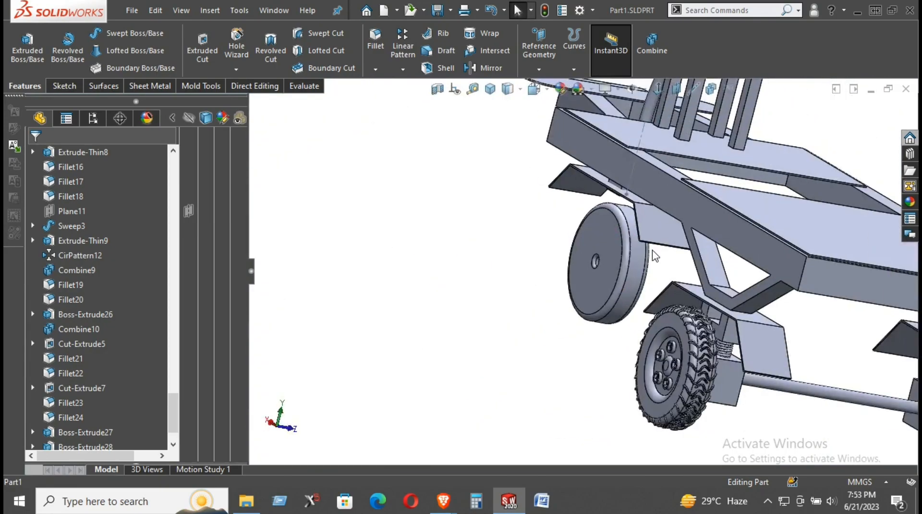
pyautogui.scroll(-3, 678, 350)
pyautogui.scroll(-4, 592, 378)
pyautogui.moveTo(606, 352); pyautogui.dragTo(710, 350, button='middle')
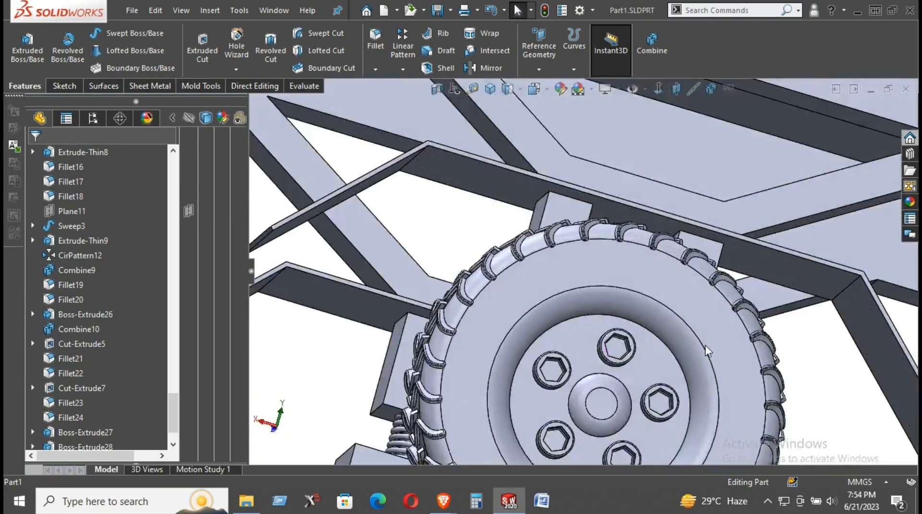
pyautogui.scroll(4, 609, 309)
pyautogui.moveTo(609, 306); pyautogui.dragTo(733, 329, button='middle')
pyautogui.scroll(5, 779, 335)
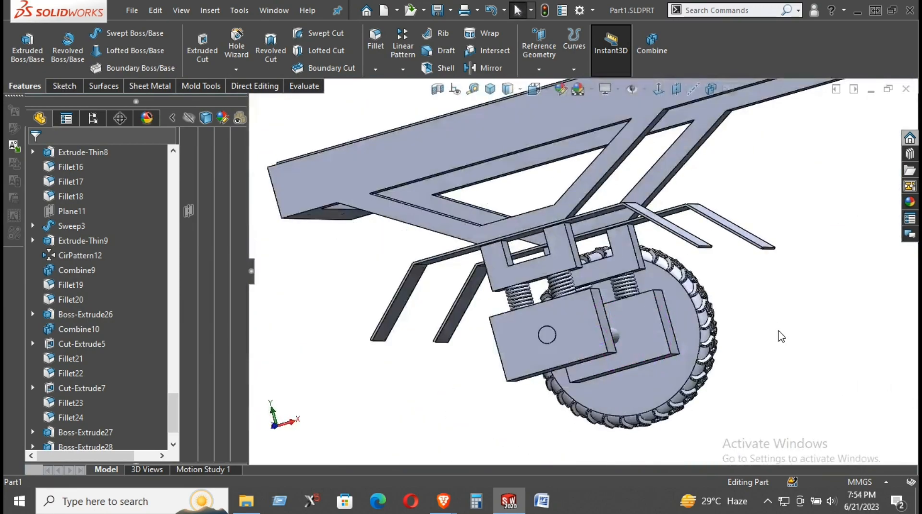
pyautogui.scroll(5, 696, 298)
pyautogui.scroll(-3, 797, 242)
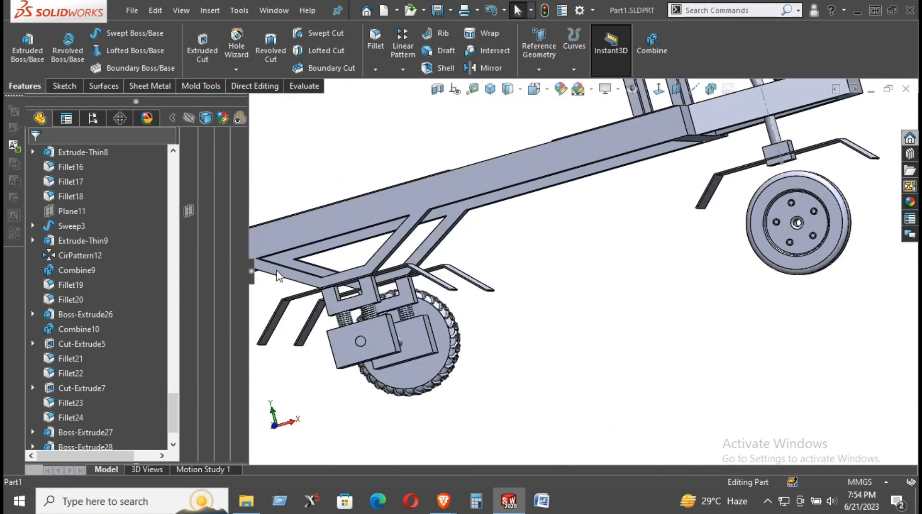
# Show the hidden solid bodies Boss-Extrude9 and Combine4 at the rear wheels.
pyautogui.scroll(15, 166, 244)
pyautogui.scroll(10, 165, 244)
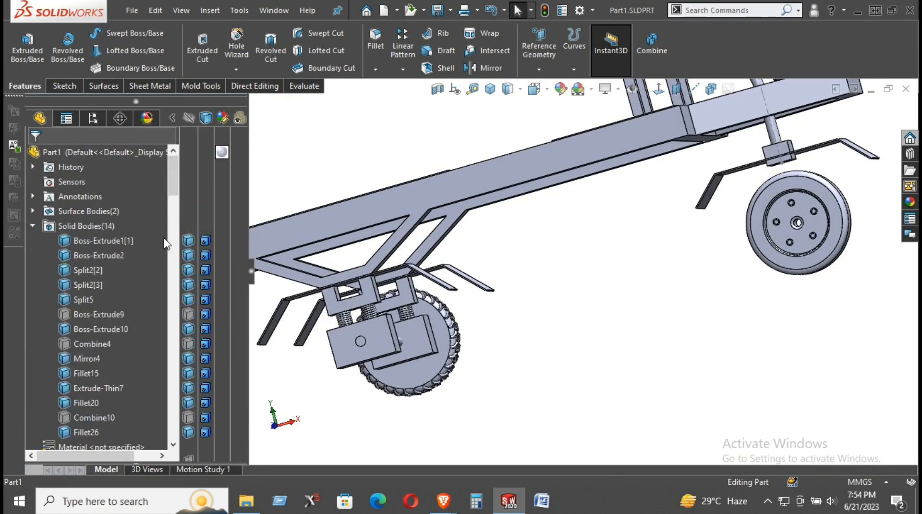
pyautogui.scroll(-2, 131, 355)
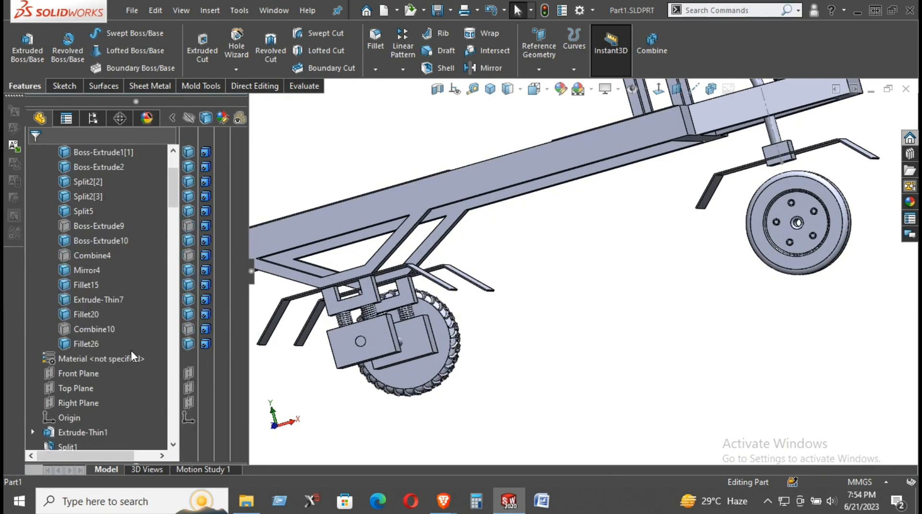
pyautogui.click(190, 258)
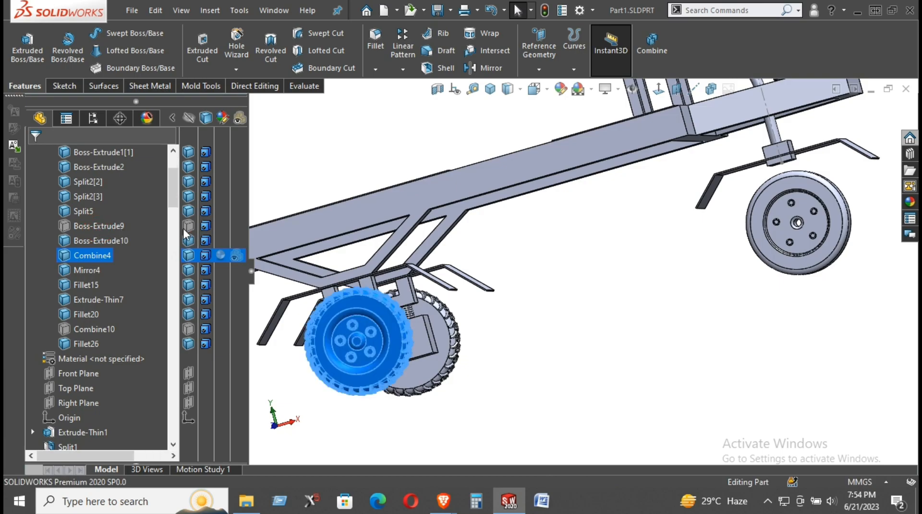
pyautogui.click(183, 228)
pyautogui.click(496, 271)
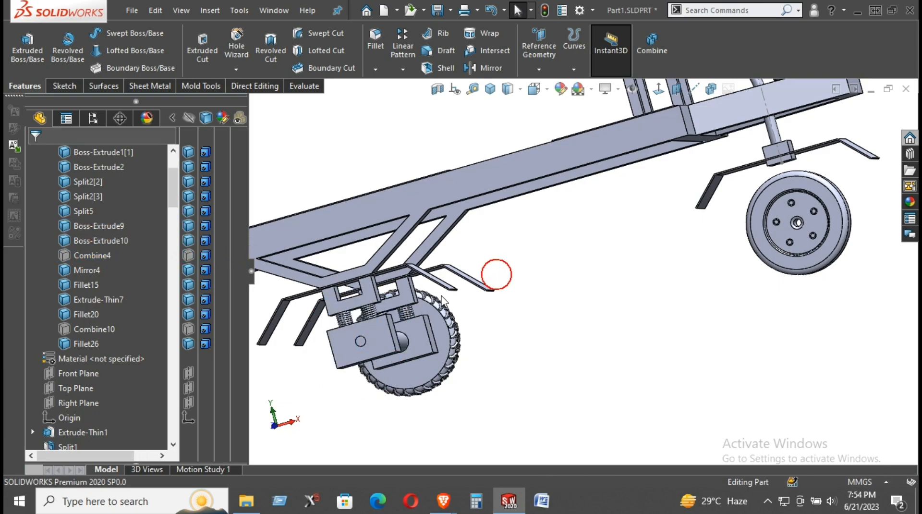
pyautogui.click(190, 257)
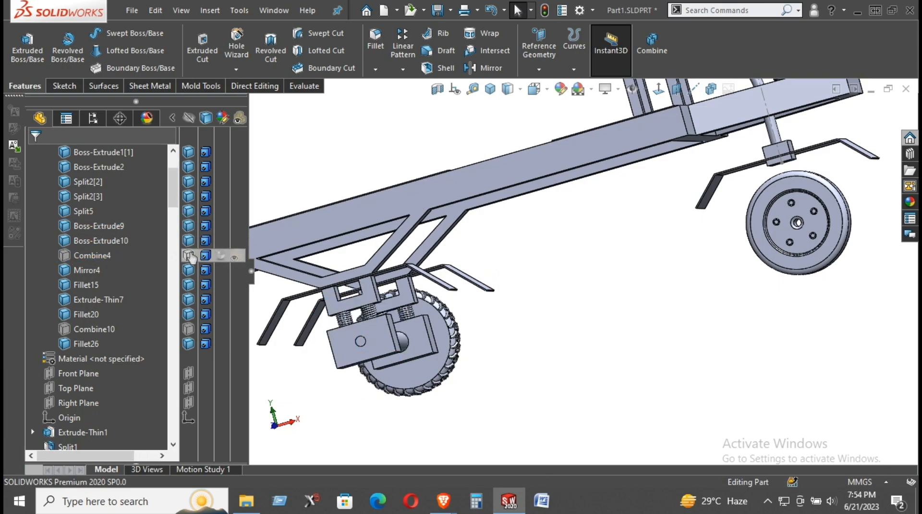
pyautogui.click(535, 296)
pyautogui.scroll(-1, 803, 228)
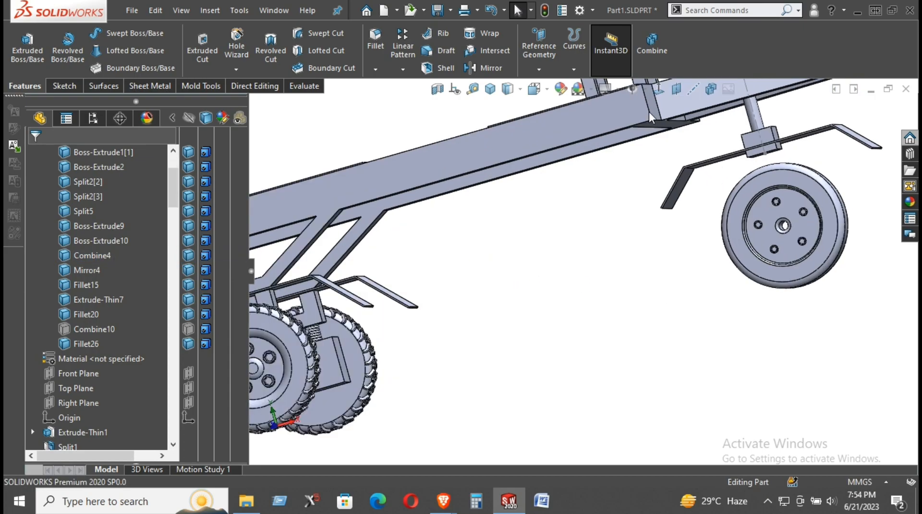
# Compare the bolt circle and rim edge of the front wheel with those of the rear wheel, viewed squarely from the side.
pyautogui.click(659, 89)
pyautogui.scroll(3, 655, 305)
pyautogui.scroll(-2, 659, 308)
pyautogui.scroll(2, 710, 323)
pyautogui.scroll(-2, 391, 304)
pyautogui.scroll(1, 792, 332)
pyautogui.scroll(-4, 773, 284)
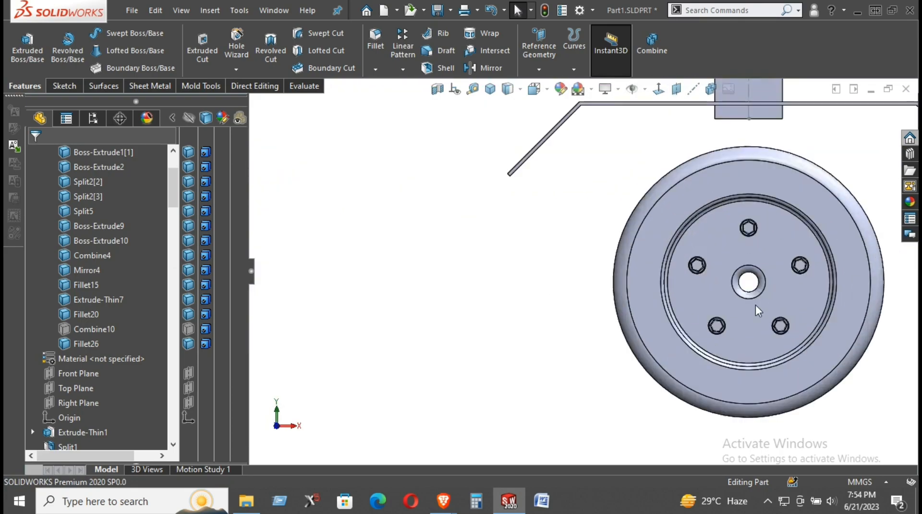
pyautogui.scroll(-4, 760, 297)
pyautogui.scroll(8, 706, 331)
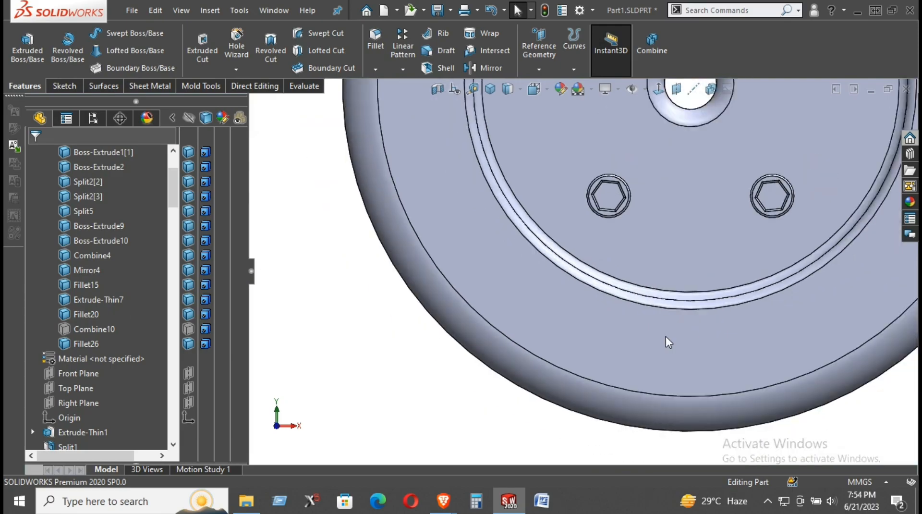
pyautogui.scroll(-4, 304, 266)
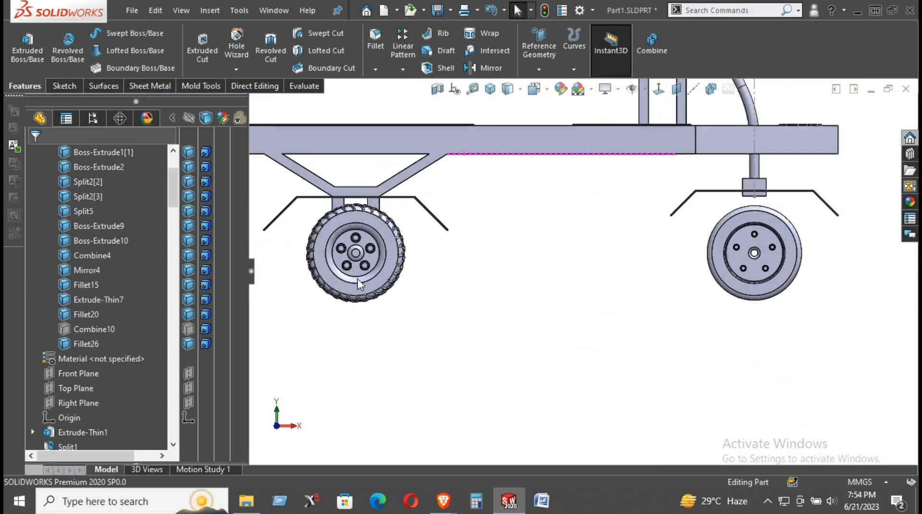
pyautogui.scroll(2, 829, 371)
pyautogui.scroll(-3, 716, 292)
pyautogui.scroll(-5, 644, 267)
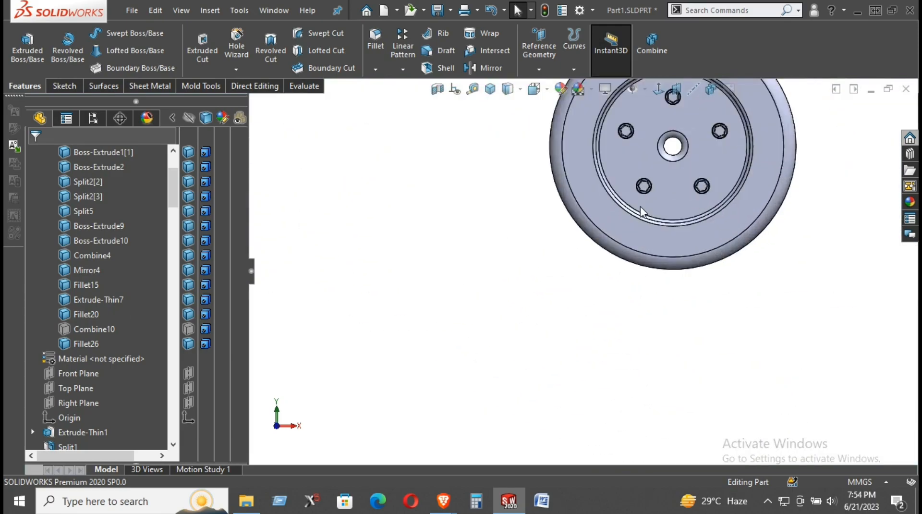
# Edit the fillet on the outer circular edge of the front wheel's rim recess and set its radius to 20 mm.
pyautogui.click(636, 257)
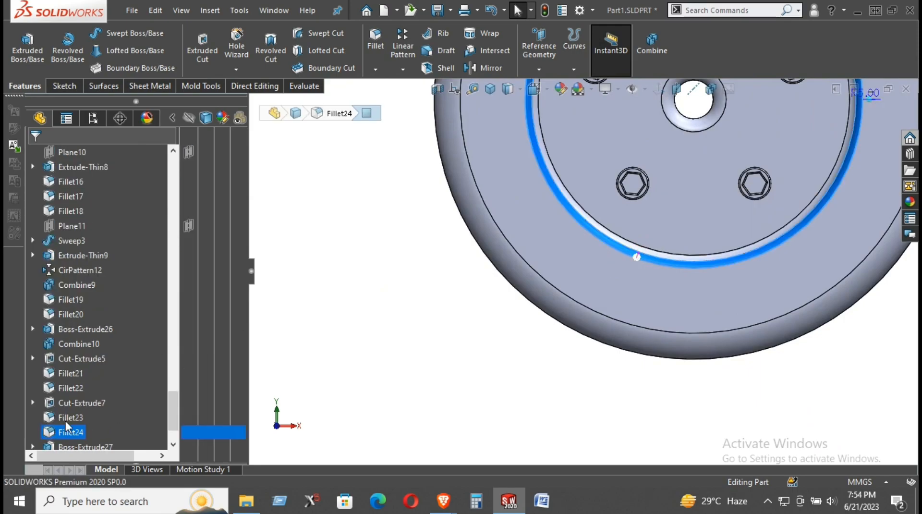
pyautogui.rightClick(65, 422)
pyautogui.click(79, 177)
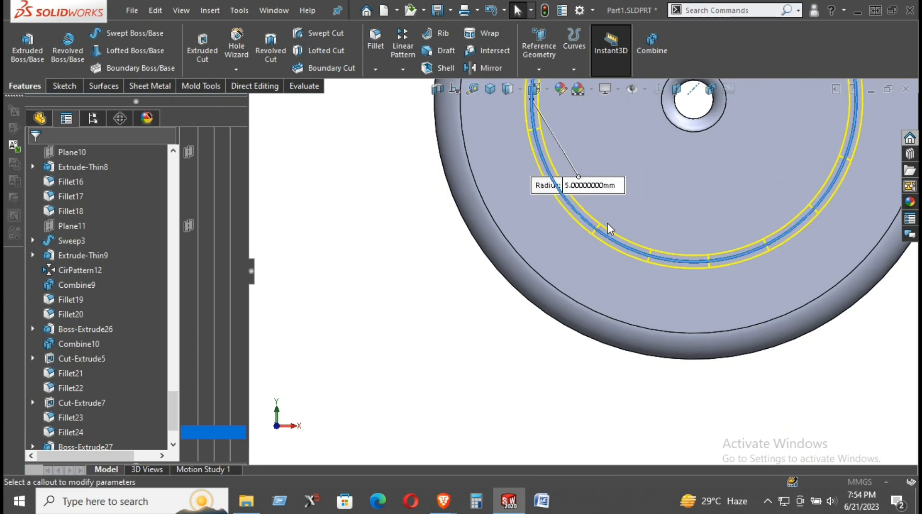
pyautogui.scroll(-1, 596, 238)
pyautogui.moveTo(597, 239); pyautogui.dragTo(576, 278, button='middle')
pyautogui.click(613, 244)
pyautogui.click(658, 89)
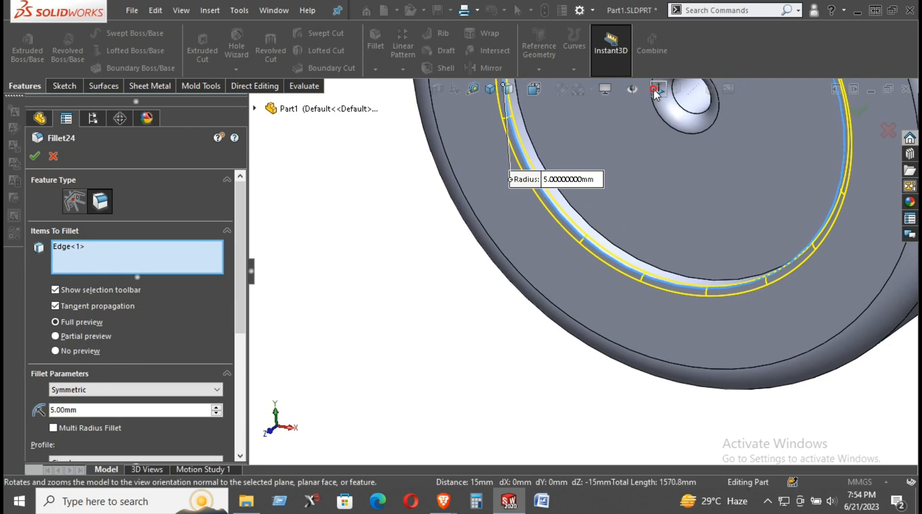
pyautogui.click(563, 187)
pyautogui.click(659, 89)
pyautogui.click(563, 187)
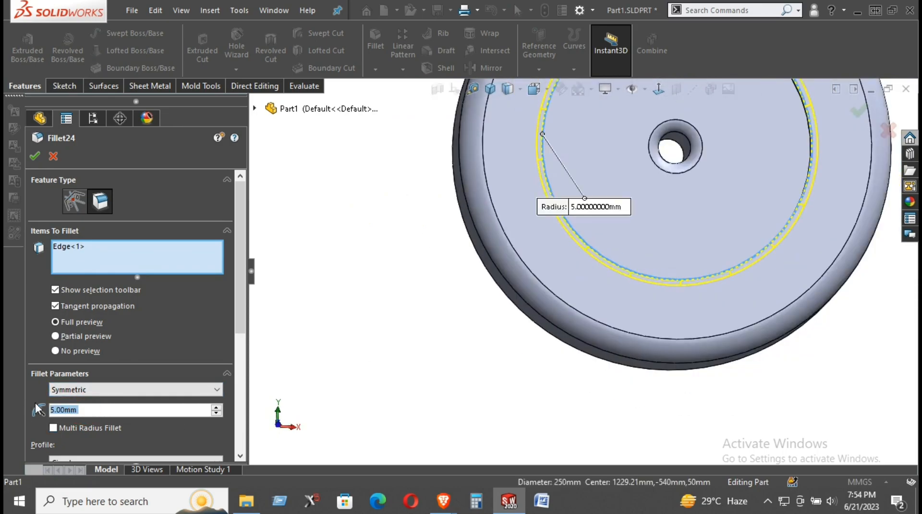
pyautogui.write('20')
pyautogui.press('Return')
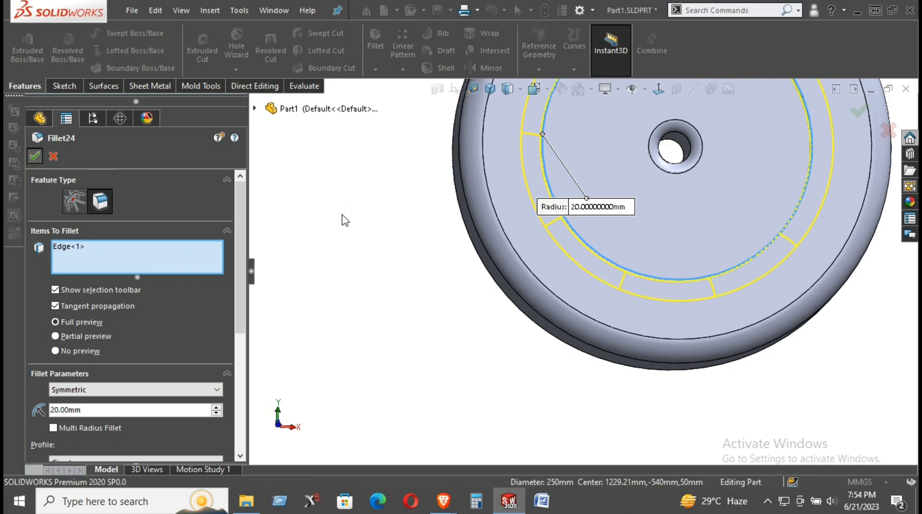
pyautogui.click(345, 233)
# Compare the front wheel's rounded rim edge with the rear wheel and review it on the whole vehicle.
pyautogui.scroll(7, 484, 287)
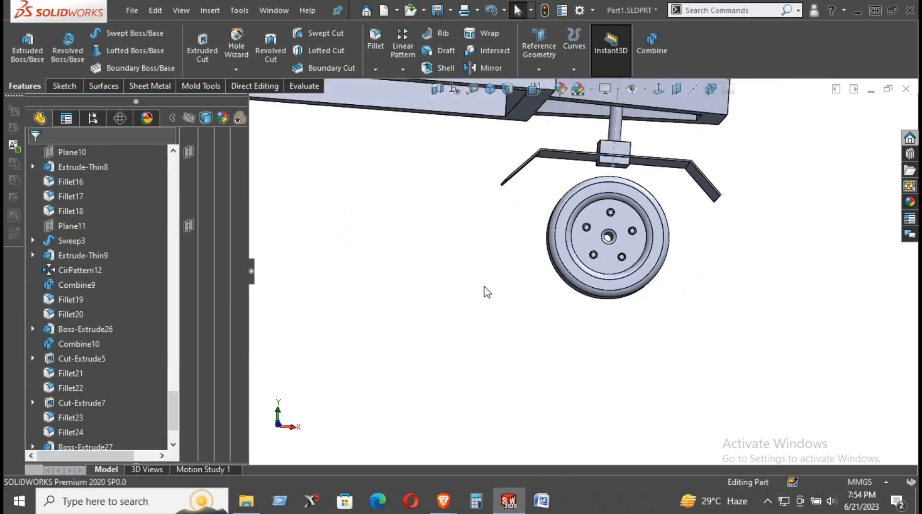
pyautogui.scroll(-4, 392, 231)
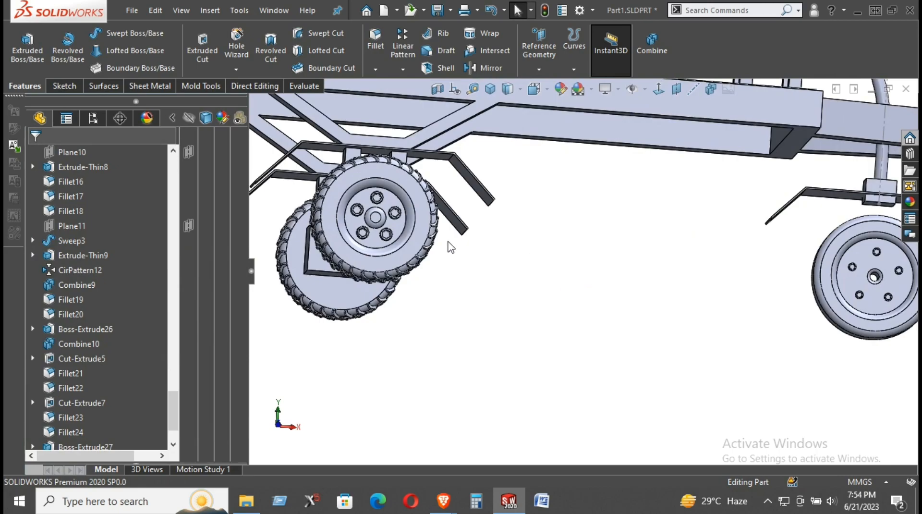
pyautogui.scroll(-5, 414, 224)
pyautogui.scroll(6, 414, 232)
pyautogui.scroll(-6, 671, 282)
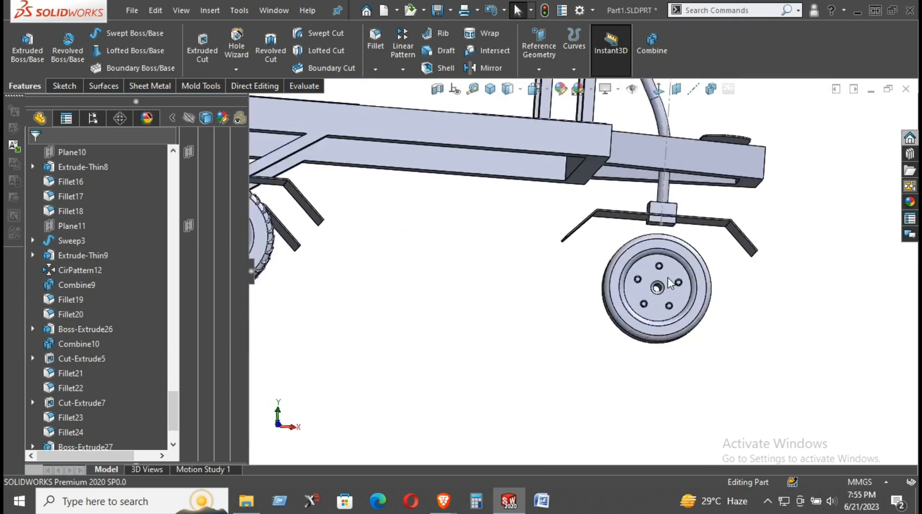
pyautogui.scroll(5, 671, 282)
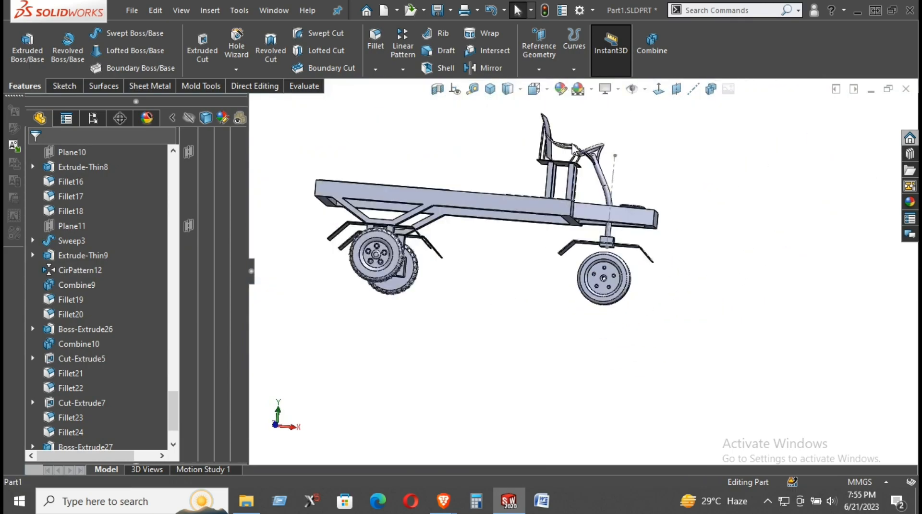
pyautogui.click(666, 92)
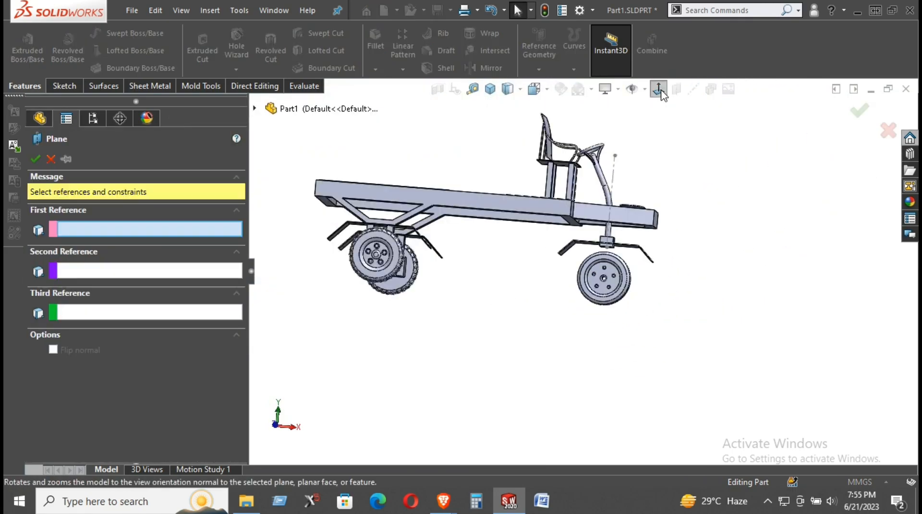
pyautogui.click(50, 159)
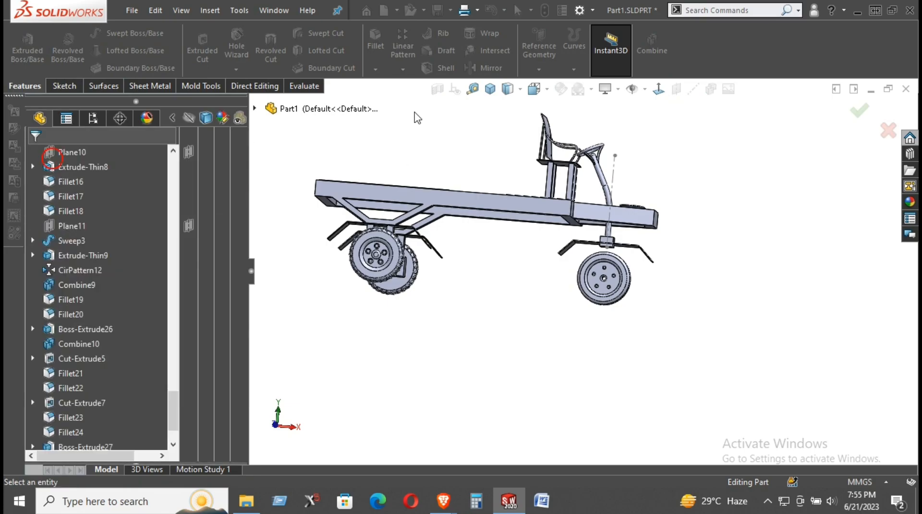
pyautogui.click(676, 90)
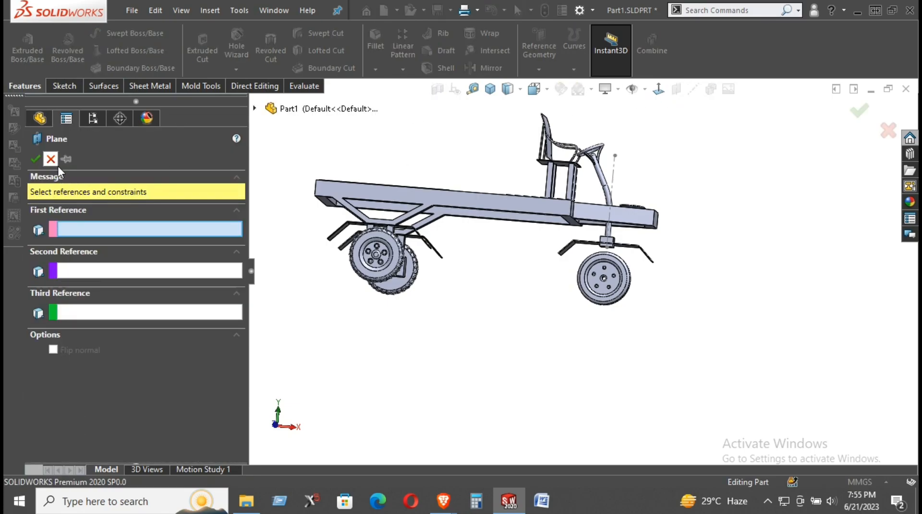
pyautogui.click(49, 158)
# Orient the vehicle squarely from the side and show the hidden Combine10 fork body at the front wheel.
pyautogui.click(656, 94)
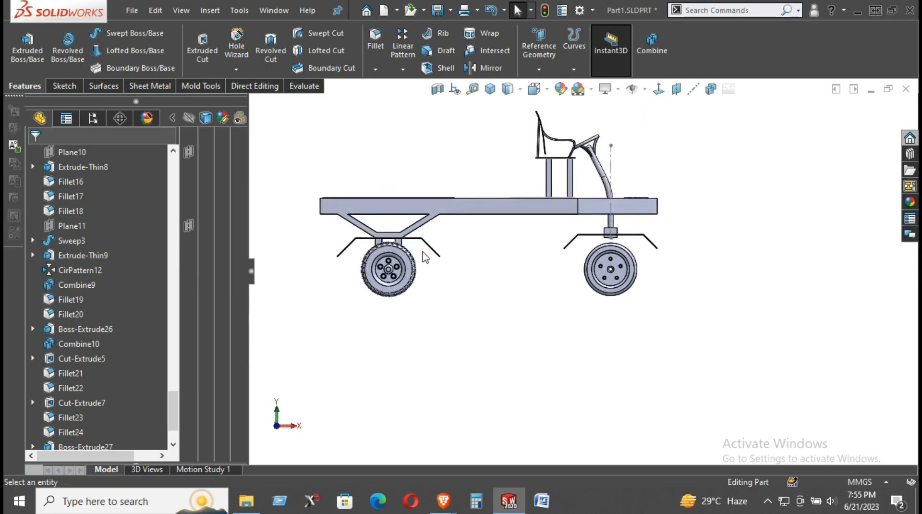
pyautogui.scroll(-2, 393, 274)
pyautogui.scroll(-5, 679, 263)
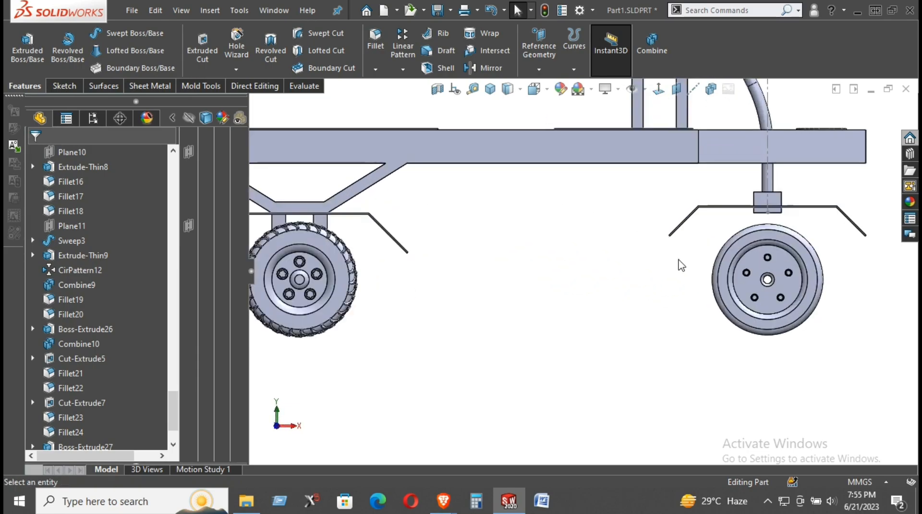
pyautogui.scroll(20, 74, 220)
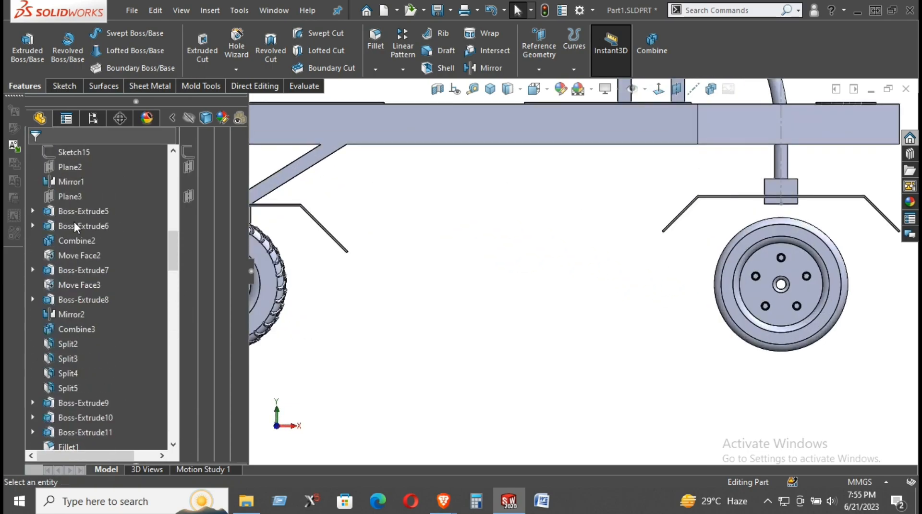
pyautogui.scroll(8, 85, 223)
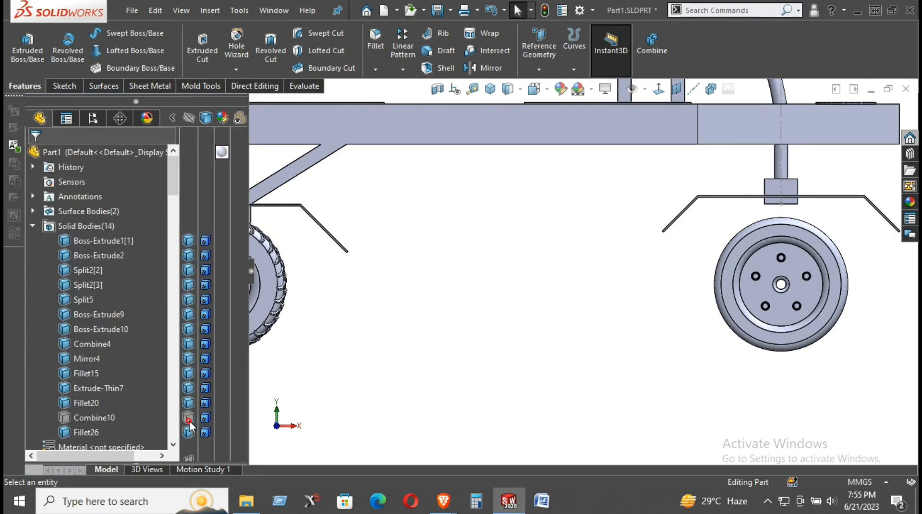
pyautogui.click(478, 398)
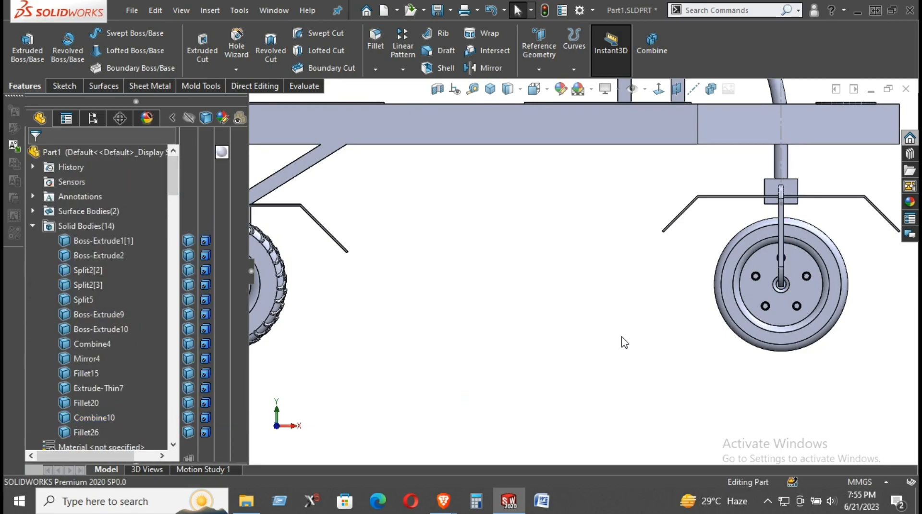
pyautogui.scroll(-2, 848, 272)
pyautogui.scroll(4, 765, 280)
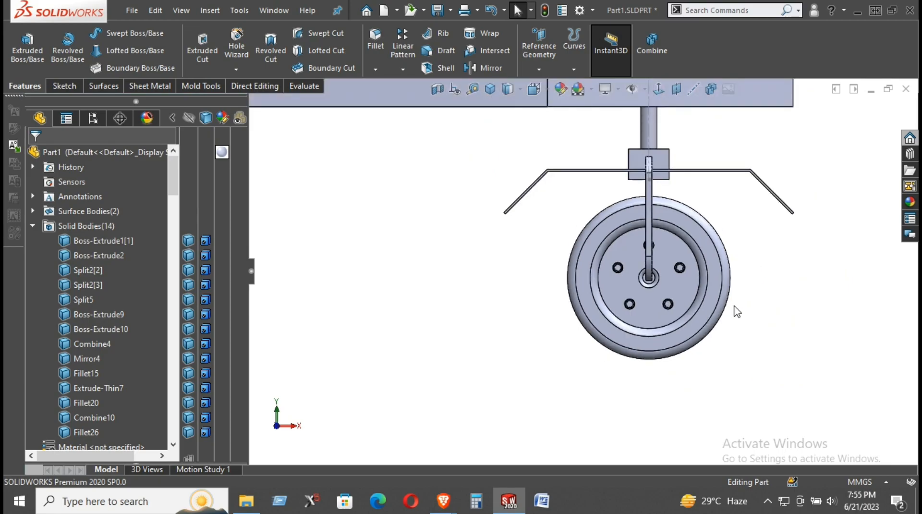
pyautogui.scroll(2, 728, 306)
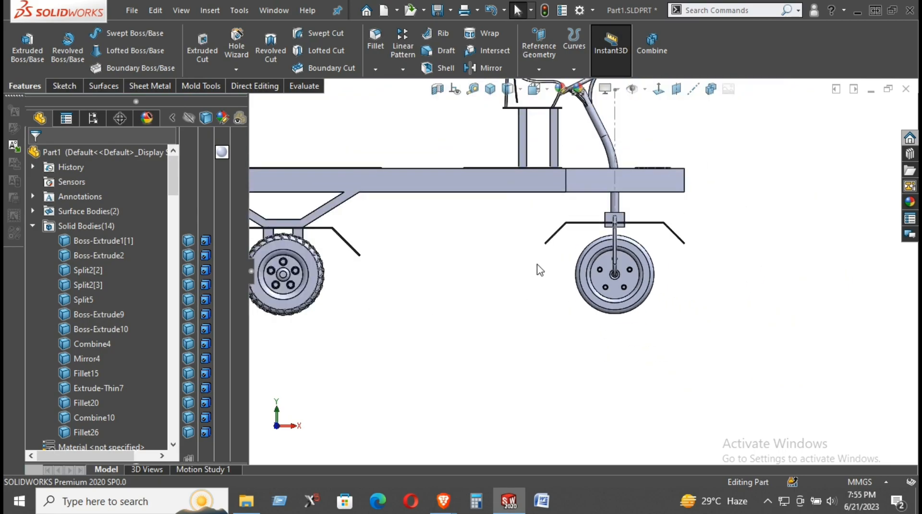
# Open the bolt hexagon sketch of Boss-Extrude27 on the front wheel for editing.
pyautogui.scroll(-3, 535, 270)
pyautogui.scroll(-8, 123, 397)
pyautogui.scroll(-15, 119, 402)
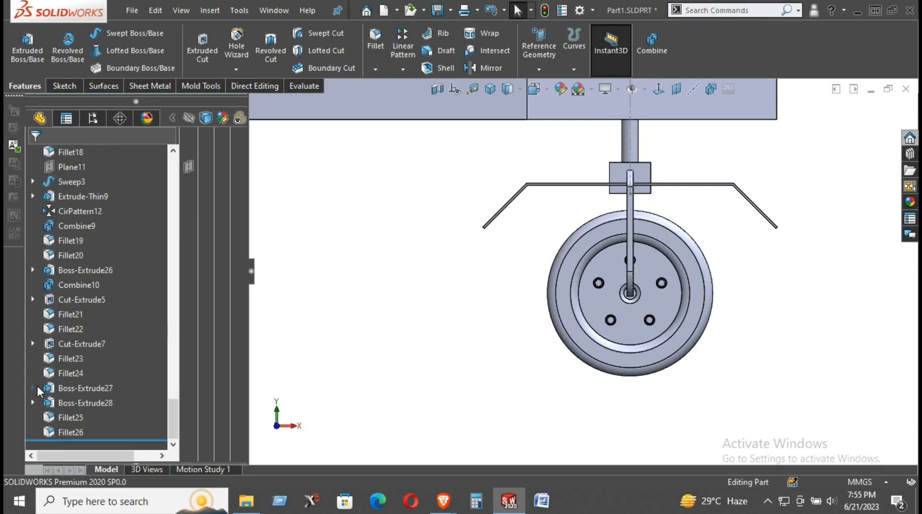
pyautogui.click(32, 388)
pyautogui.click(76, 402)
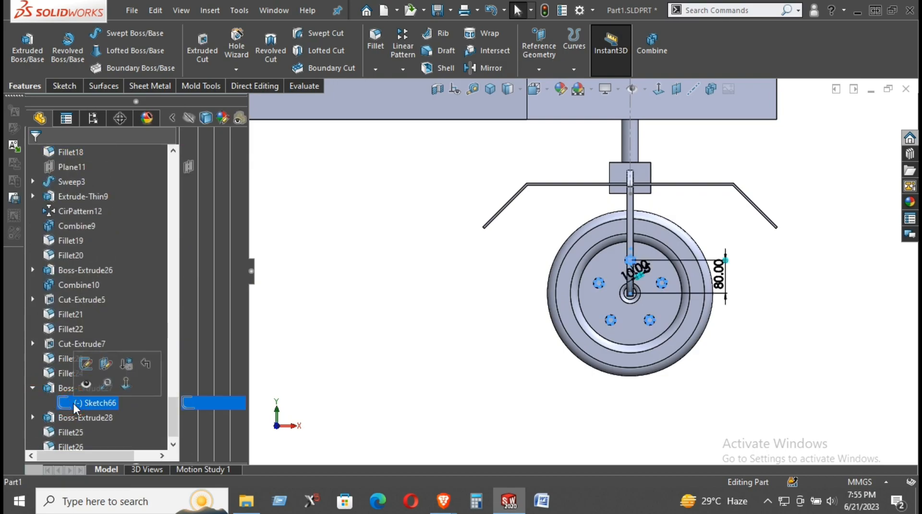
pyautogui.click(85, 365)
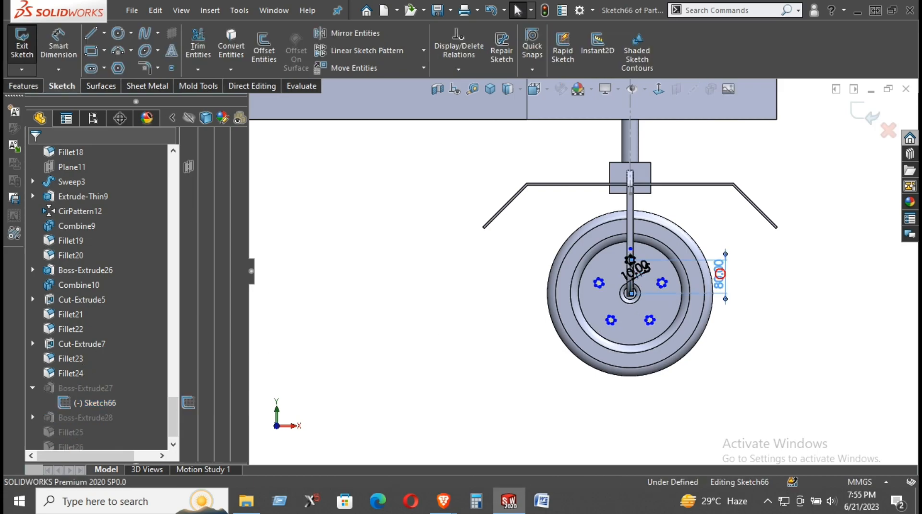
# Try a 50 mm vertical distance between the upper bolt hexagon and the front wheel's centre.
pyautogui.click(719, 274)
pyautogui.doubleClick(719, 274)
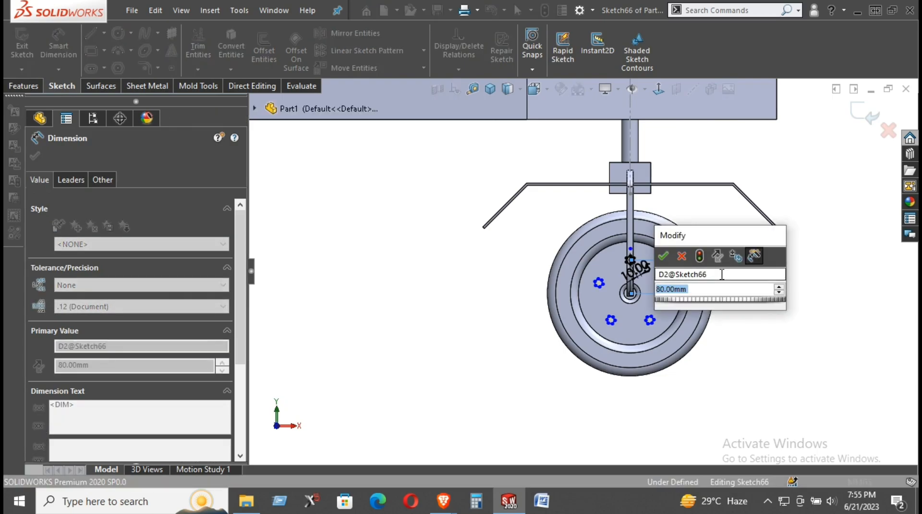
pyautogui.write('50')
pyautogui.press('Return')
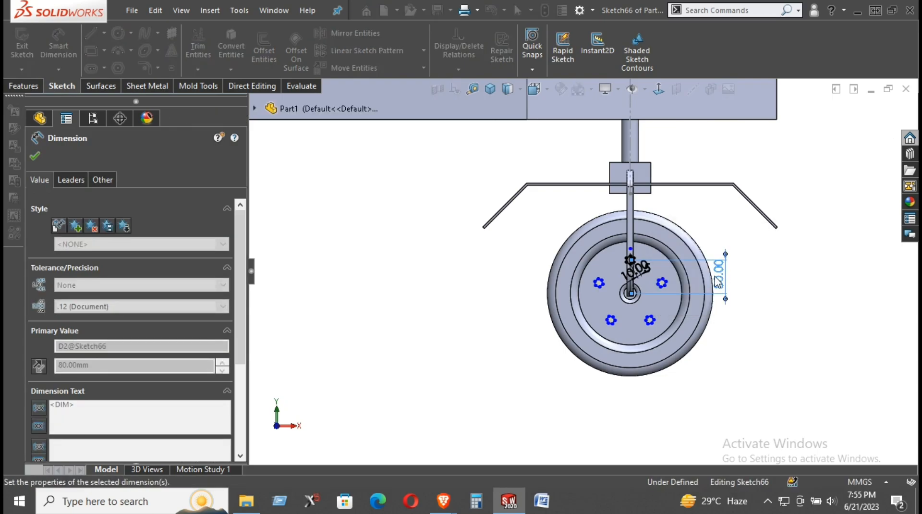
# Set the upper bolt hexagon's distance from the wheel centre to 60 mm, exit the sketch and dismiss the rebuild errors.
pyautogui.doubleClick(723, 281)
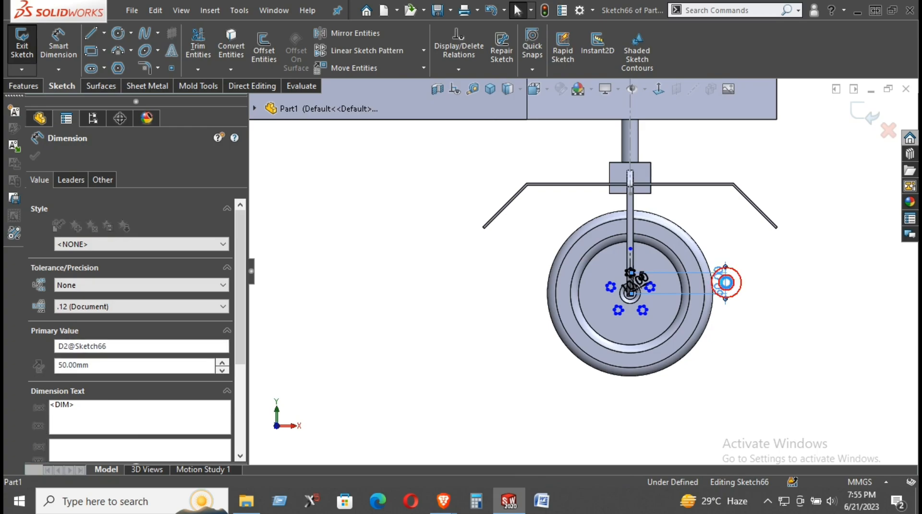
pyautogui.write('50')
pyautogui.press('Return')
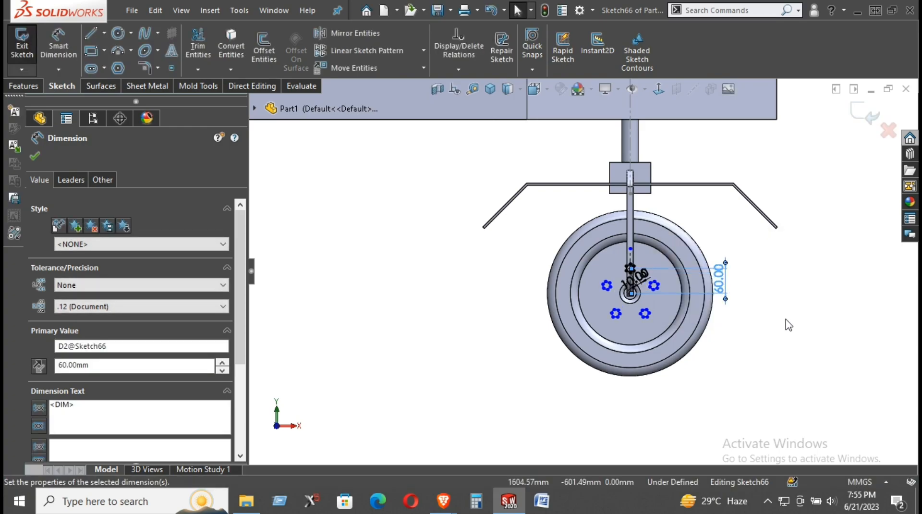
pyautogui.click(786, 319)
pyautogui.click(863, 113)
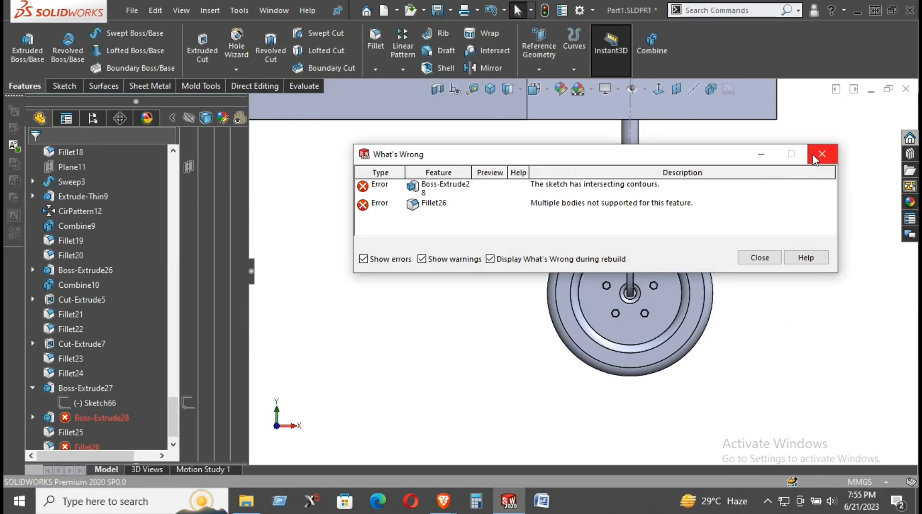
pyautogui.click(822, 155)
# Edit the 25 mm circle sketch of Boss-Extrude28, move the upper patterned circle onto its hexagon's centre and exit the sketch.
pyautogui.scroll(-1, 122, 378)
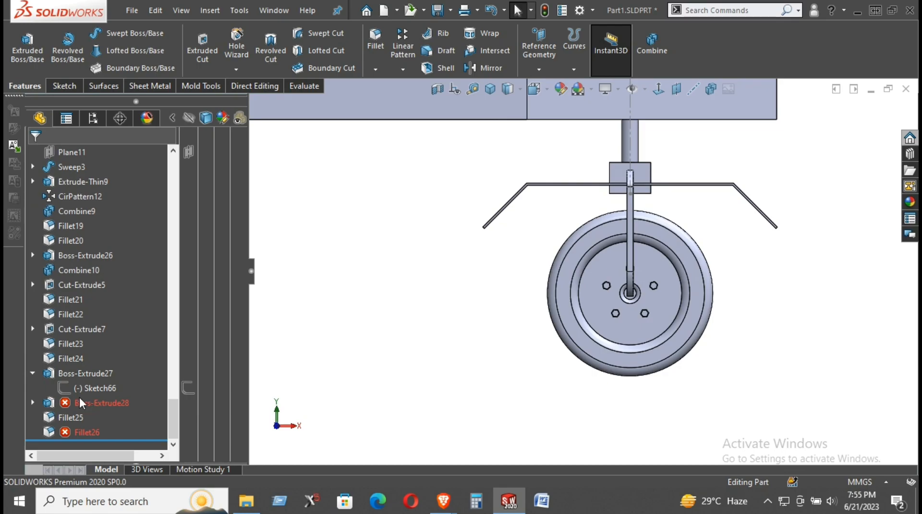
pyautogui.click(81, 402)
pyautogui.click(37, 402)
pyautogui.click(95, 418)
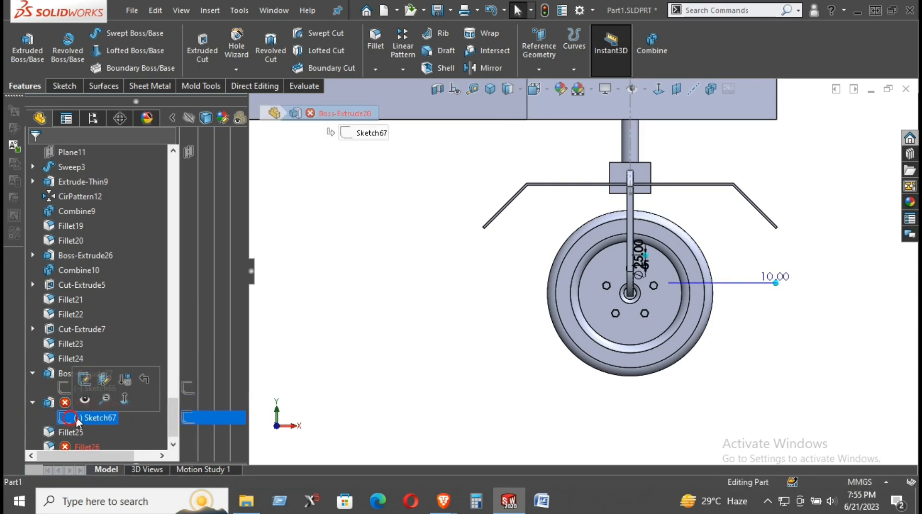
pyautogui.click(89, 377)
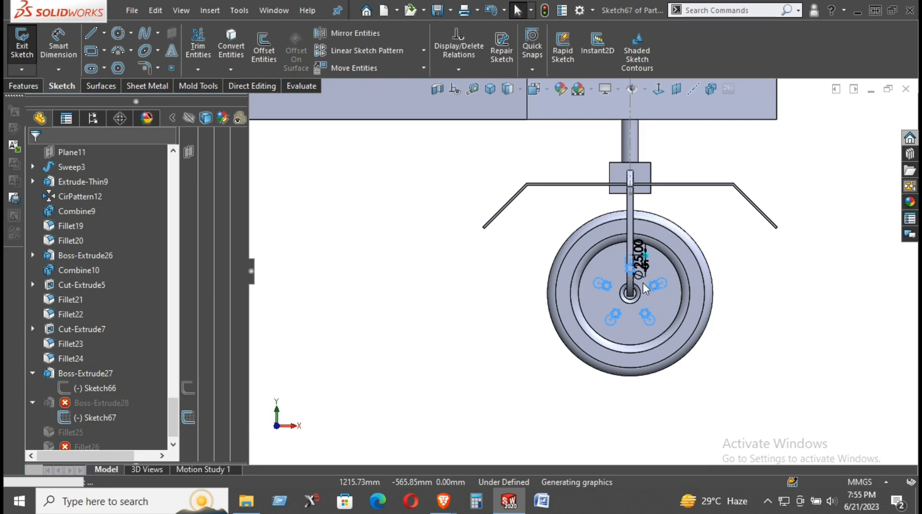
pyautogui.scroll(-10, 645, 279)
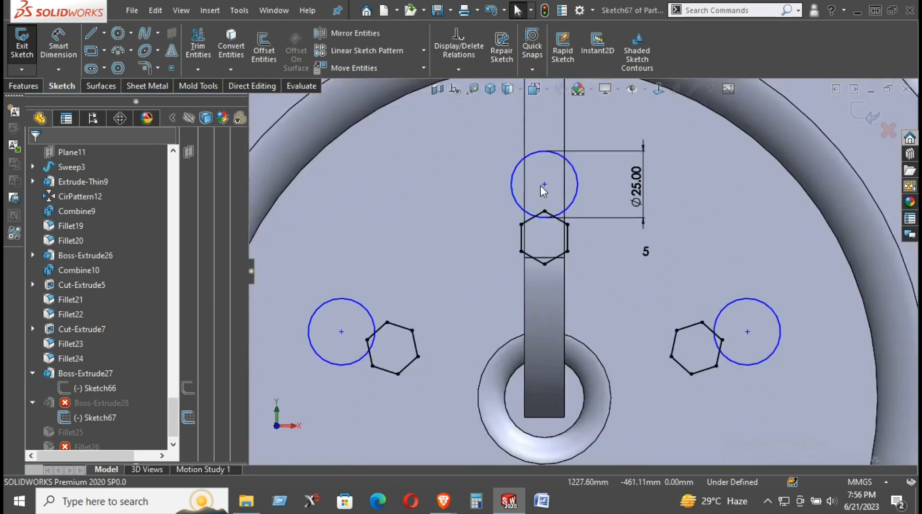
pyautogui.moveTo(545, 184)
pyautogui.mouseDown()
pyautogui.moveTo(540, 254)
pyautogui.moveTo(550, 218)
pyautogui.moveTo(552, 235)
pyautogui.moveTo(575, 255)
pyautogui.moveTo(544, 238)
pyautogui.mouseUp()
pyautogui.click(730, 245)
pyautogui.scroll(2, 729, 245)
pyautogui.click(857, 104)
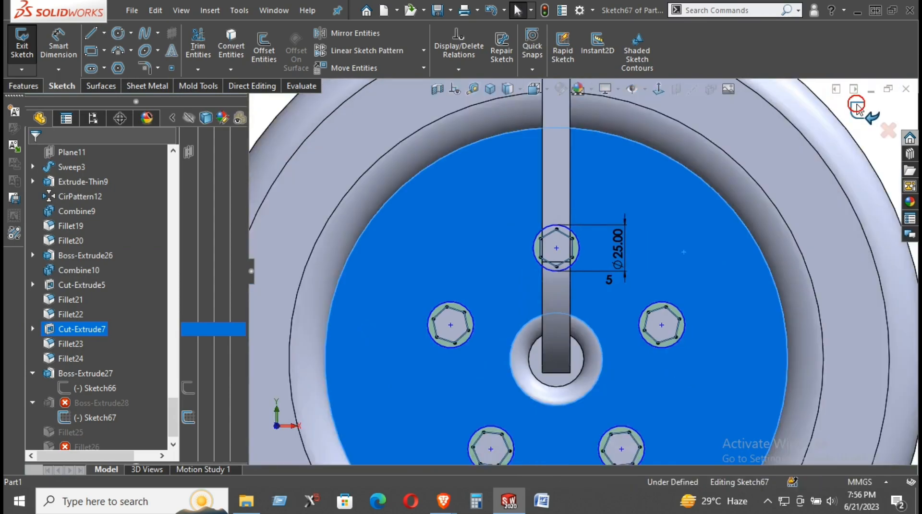
# Examine the repositioned front wheel bolts and compare them with the rear wheel at an angle and squarely from the side.
pyautogui.scroll(4, 716, 250)
pyautogui.moveTo(627, 300)
pyautogui.mouseDown(button='middle')
pyautogui.moveTo(635, 273)
pyautogui.moveTo(615, 318)
pyautogui.moveTo(558, 335)
pyautogui.moveTo(624, 318)
pyautogui.moveTo(658, 330)
pyautogui.moveTo(516, 320)
pyautogui.moveTo(612, 322)
pyautogui.moveTo(594, 328)
pyautogui.mouseUp(button='middle')
pyautogui.scroll(3, 614, 320)
pyautogui.scroll(2, 659, 329)
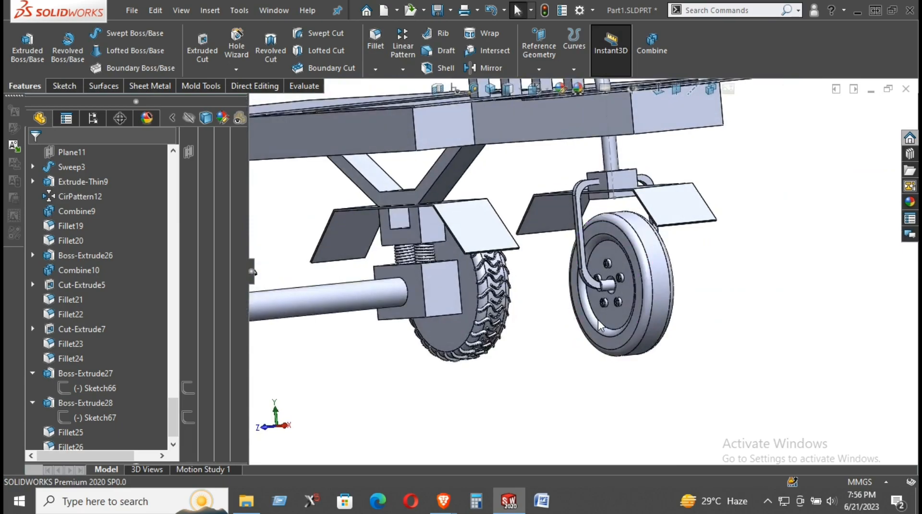
pyautogui.scroll(-2, 621, 290)
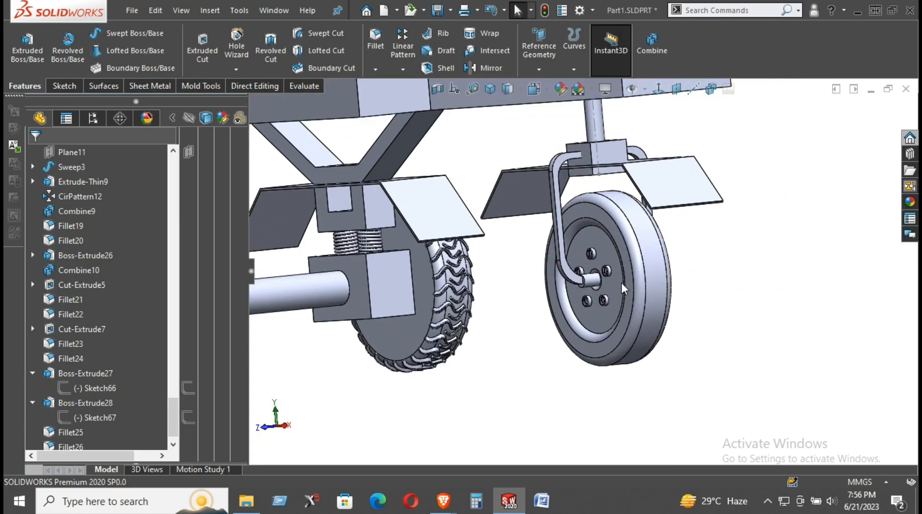
pyautogui.click(659, 89)
pyautogui.moveTo(482, 140); pyautogui.dragTo(623, 178, button='middle')
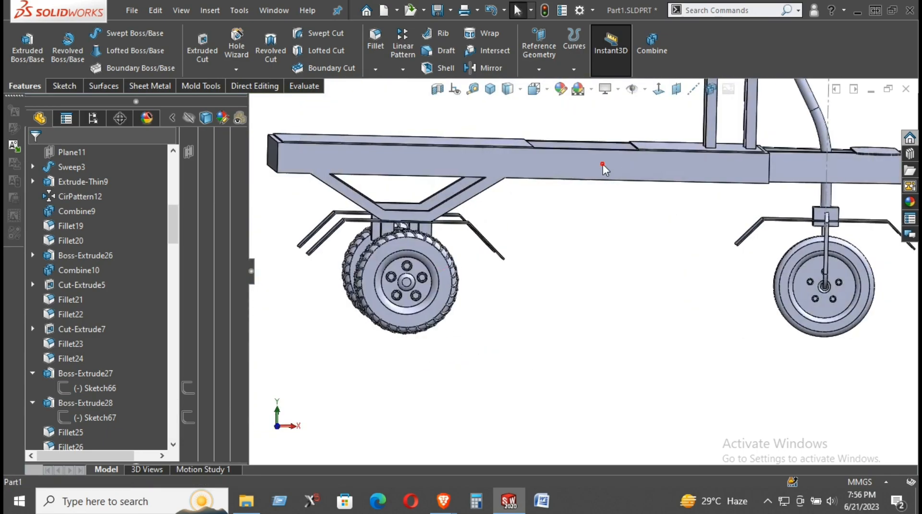
pyautogui.click(602, 166)
pyautogui.click(661, 90)
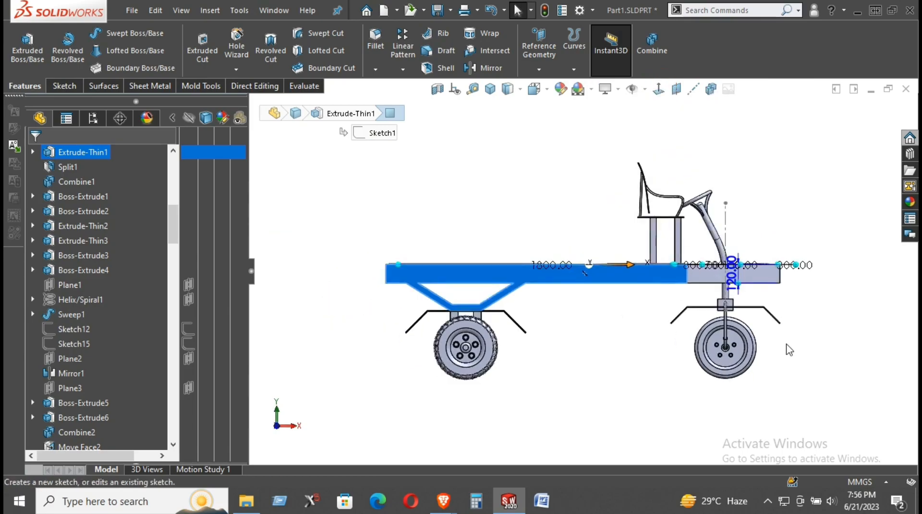
pyautogui.click(786, 343)
pyautogui.scroll(-2, 696, 327)
pyautogui.scroll(-2, 614, 330)
pyautogui.scroll(1, 614, 330)
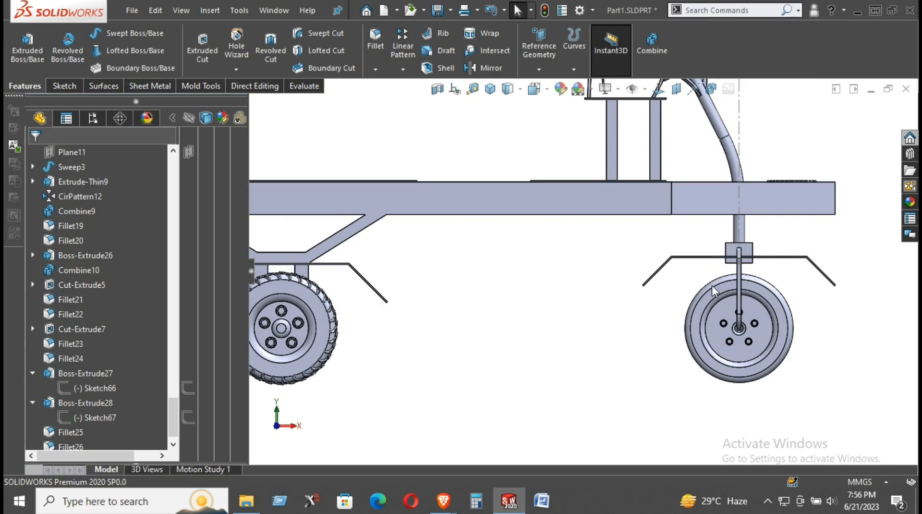
# Inspect the rear wheel's bolts and tread up close, and compare them with the front wheel from above.
pyautogui.moveTo(714, 278); pyautogui.dragTo(590, 332, button='middle')
pyautogui.scroll(3, 387, 367)
pyautogui.scroll(-10, 394, 363)
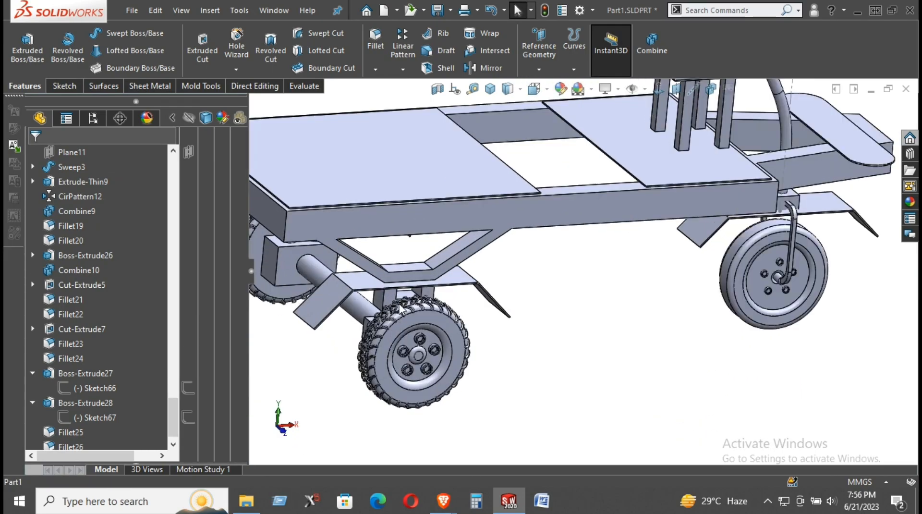
pyautogui.scroll(10, 452, 325)
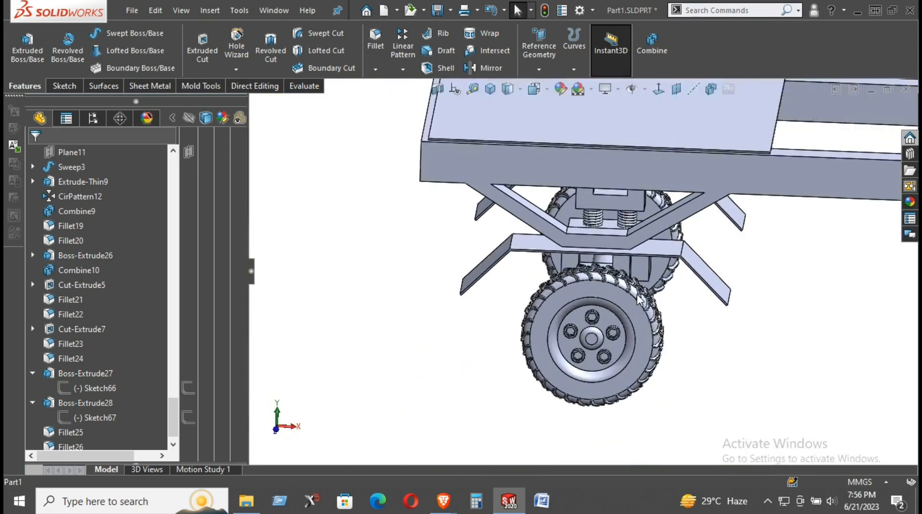
pyautogui.scroll(-10, 638, 300)
pyautogui.moveTo(553, 272); pyautogui.dragTo(550, 367, button='middle')
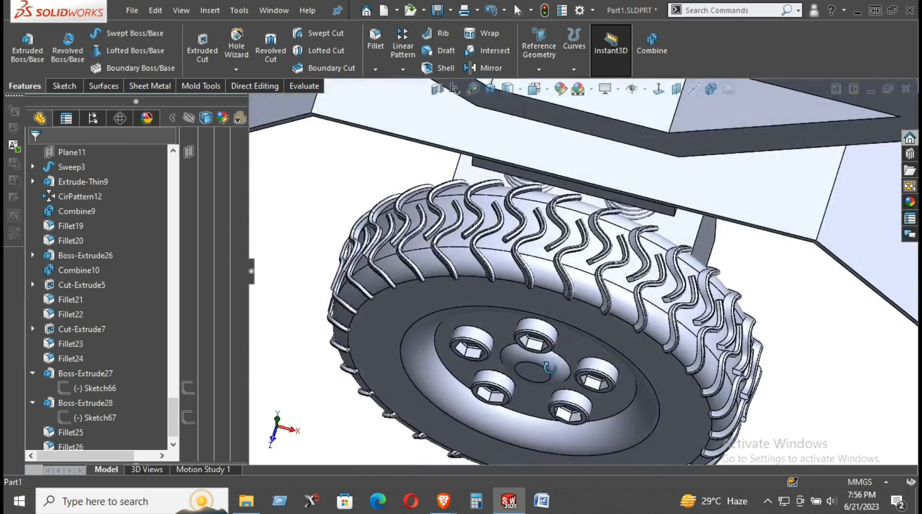
pyautogui.scroll(10, 549, 368)
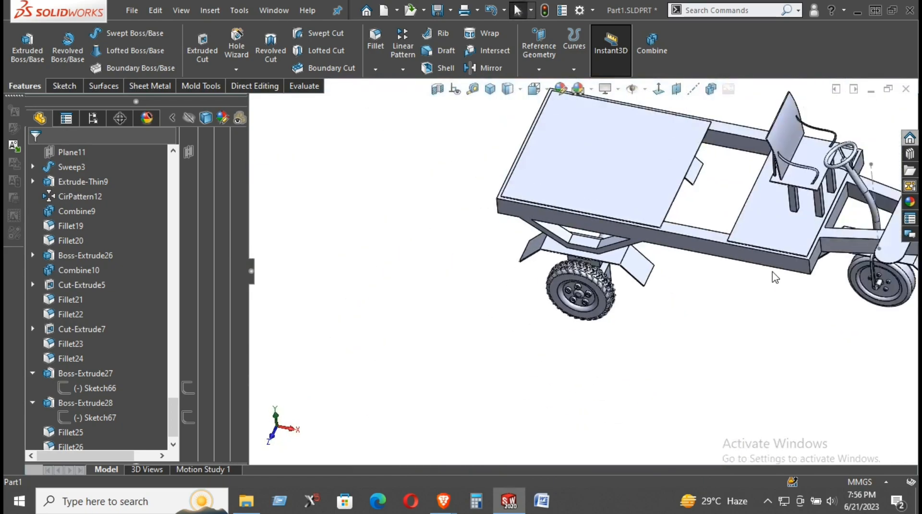
pyautogui.scroll(-4, 878, 284)
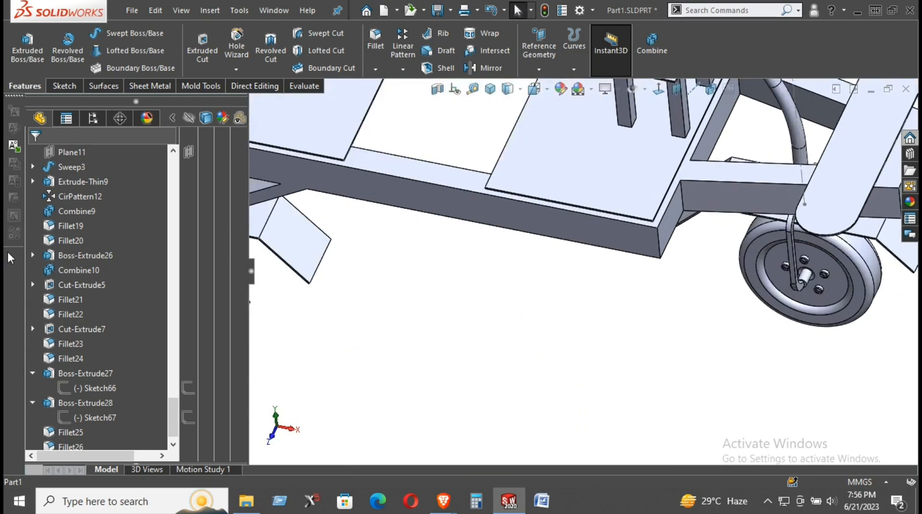
# Start a Split of all bodies using the Front Plane as the trim tool and cut the bodies.
pyautogui.scroll(15, 76, 218)
pyautogui.scroll(5, 79, 219)
pyautogui.scroll(-8, 79, 224)
pyautogui.click(76, 285)
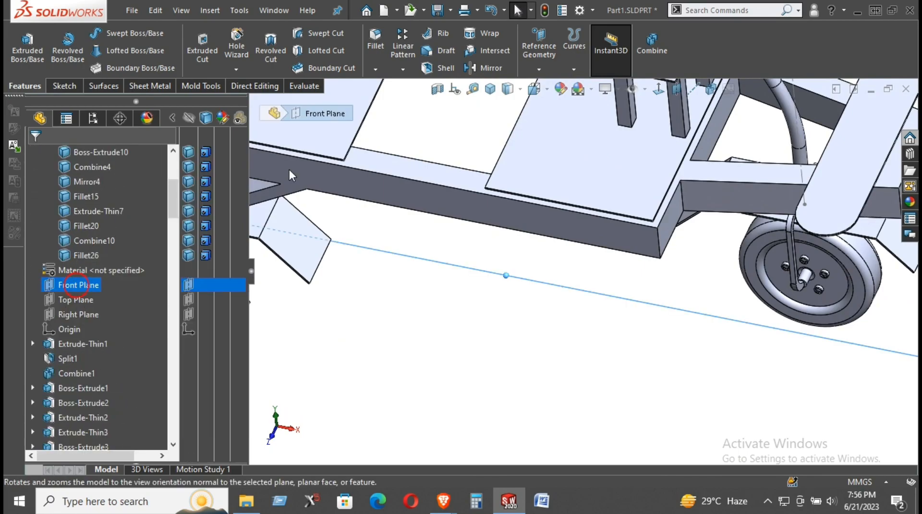
pyautogui.click(255, 86)
pyautogui.click(275, 54)
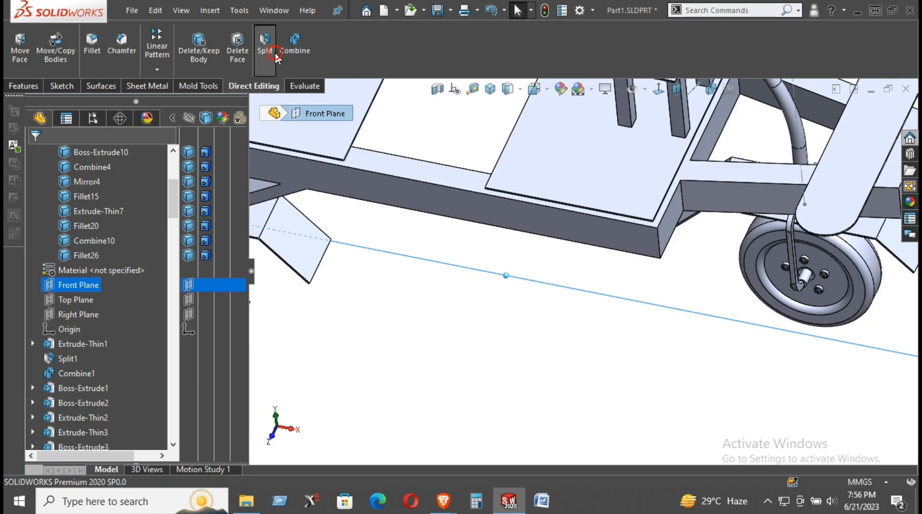
pyautogui.click(102, 333)
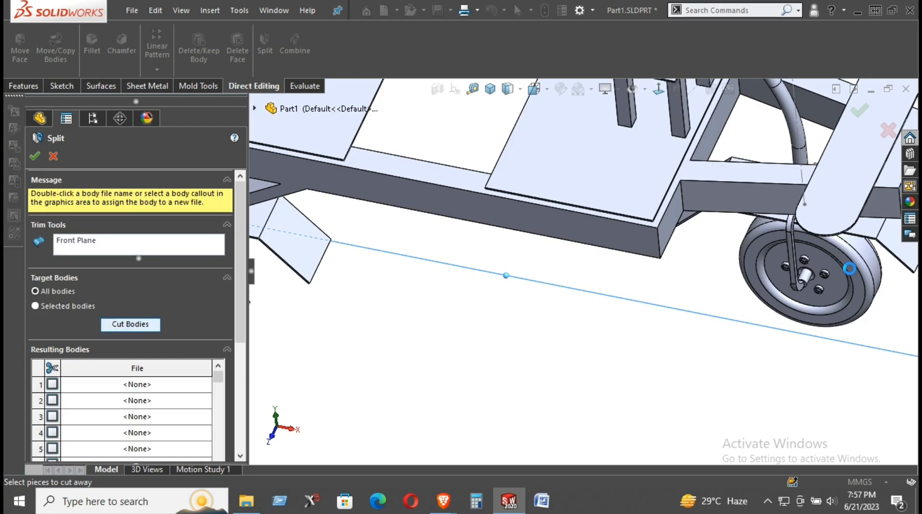
# Choose the front wheel half without bolts as the resulting body, consume the cut body and apply the split.
pyautogui.scroll(-5, 81, 372)
pyautogui.scroll(5, 81, 374)
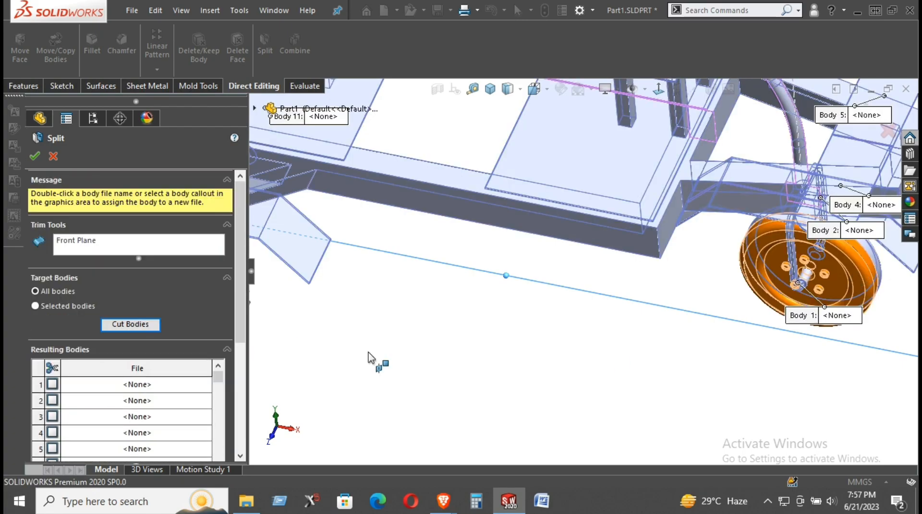
pyautogui.click(877, 259)
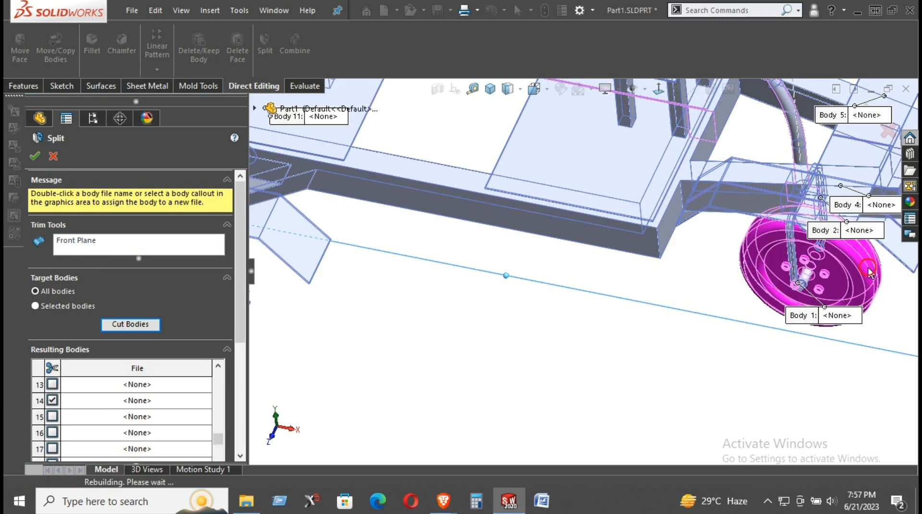
pyautogui.scroll(-4, 134, 419)
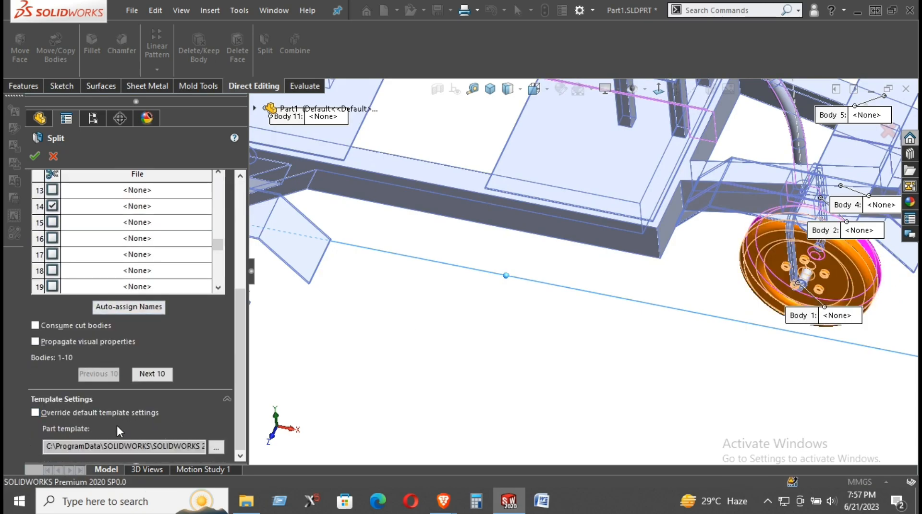
pyautogui.click(67, 325)
pyautogui.moveTo(560, 366); pyautogui.dragTo(429, 374, button='middle')
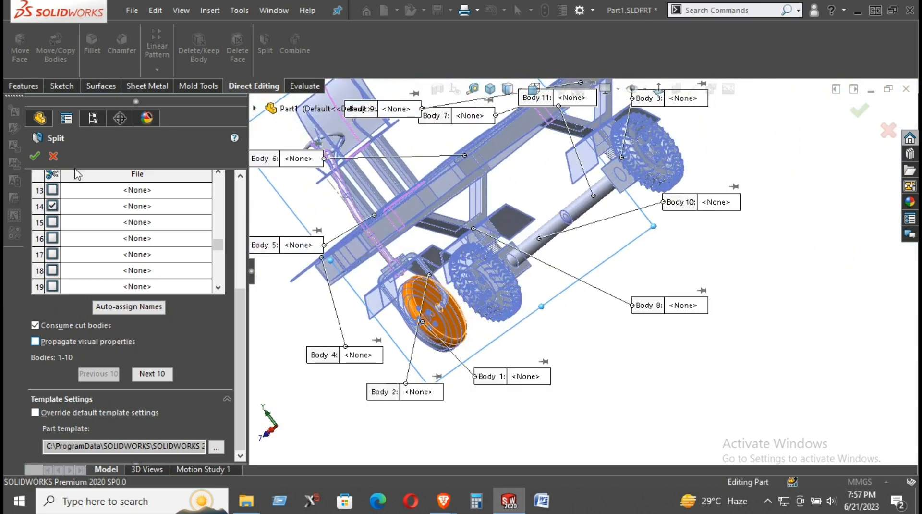
pyautogui.click(35, 156)
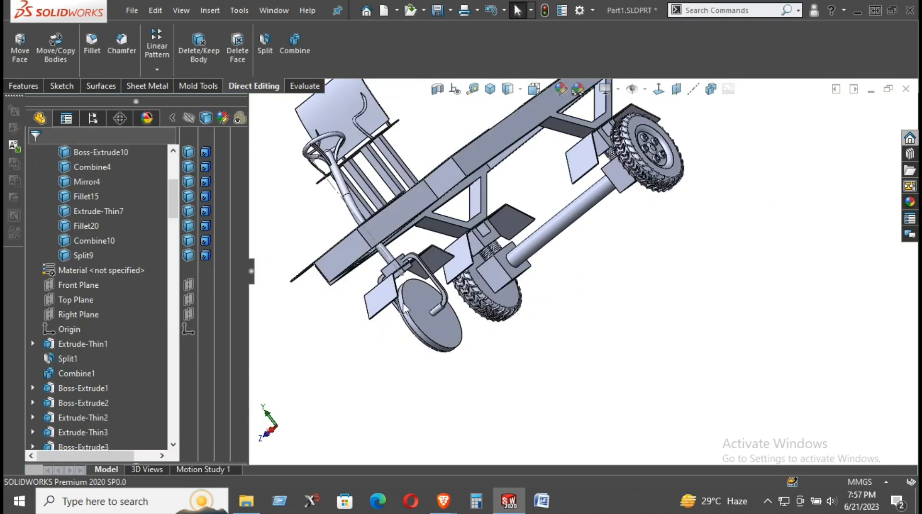
# Hide the chassis frame body (Extrude-Thin1) beside the front wheel.
pyautogui.scroll(-5, 393, 272)
pyautogui.moveTo(528, 288); pyautogui.dragTo(524, 206, button='middle')
pyautogui.rightClick(515, 145)
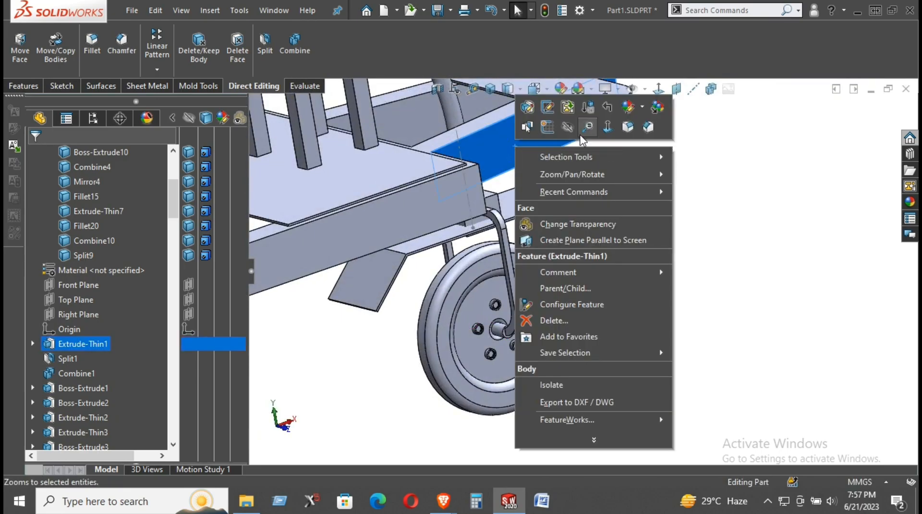
pyautogui.click(585, 129)
pyautogui.press('Escape')
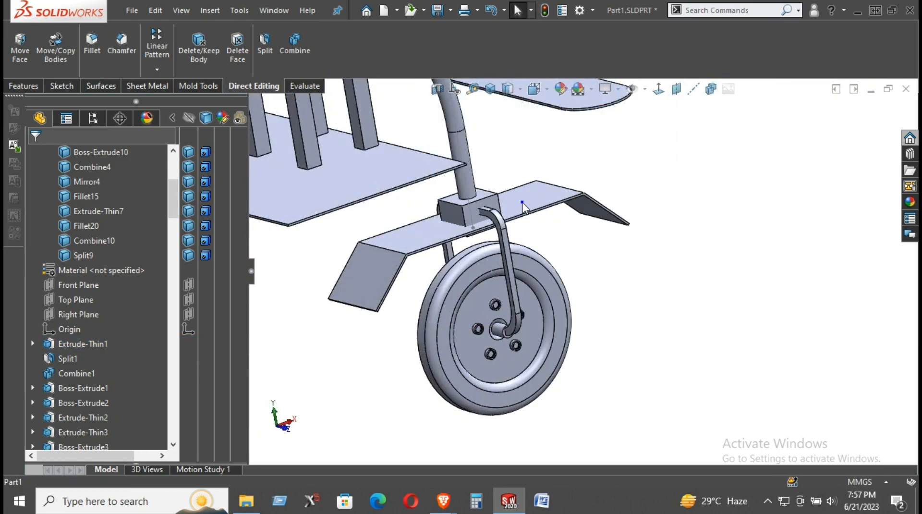
# Hide the front wheel's fender and the curved-edge plate above it.
pyautogui.rightClick(522, 208)
pyautogui.click(580, 186)
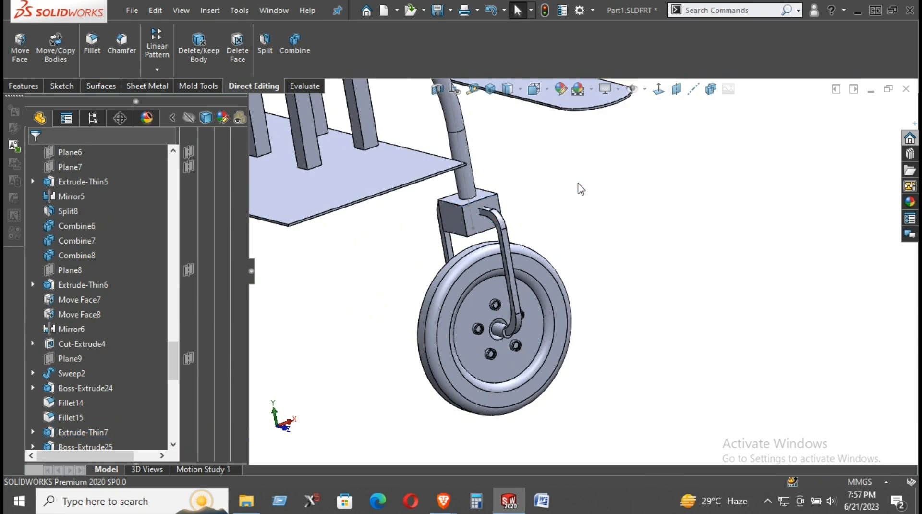
pyautogui.rightClick(552, 113)
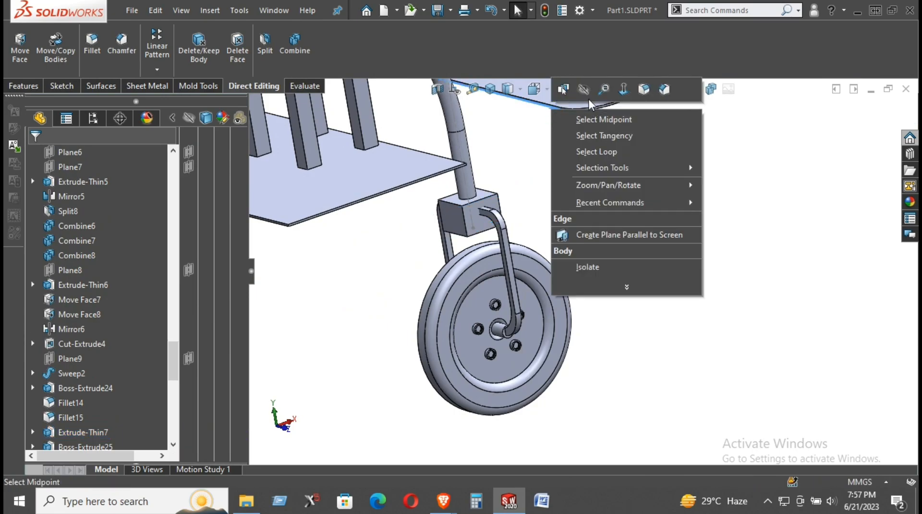
pyautogui.click(582, 94)
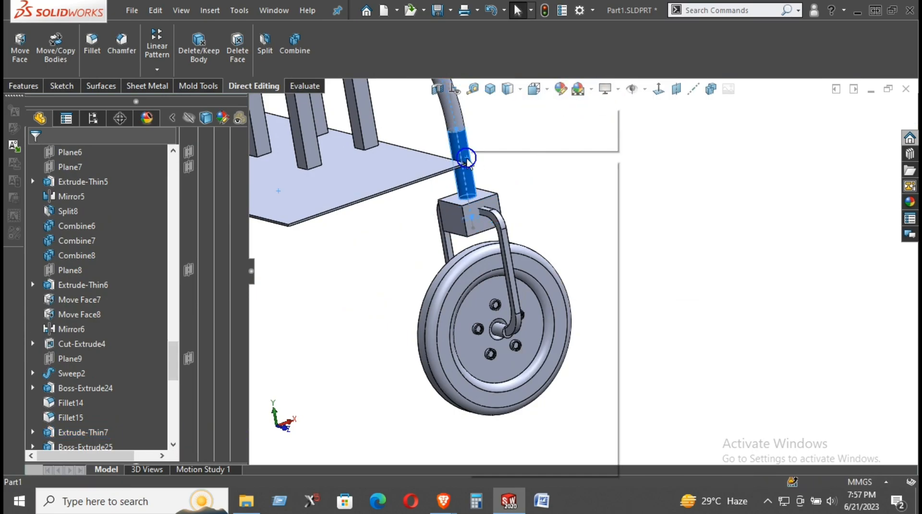
# Hide the steering column with its block, the floor plate with its posts, and the fork around the front wheel.
pyautogui.rightClick(465, 161)
pyautogui.click(499, 139)
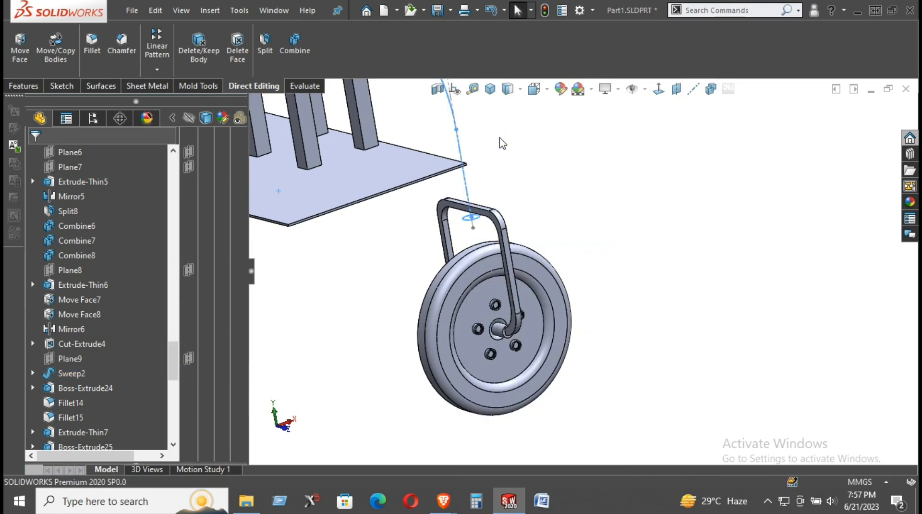
pyautogui.rightClick(430, 160)
pyautogui.click(475, 142)
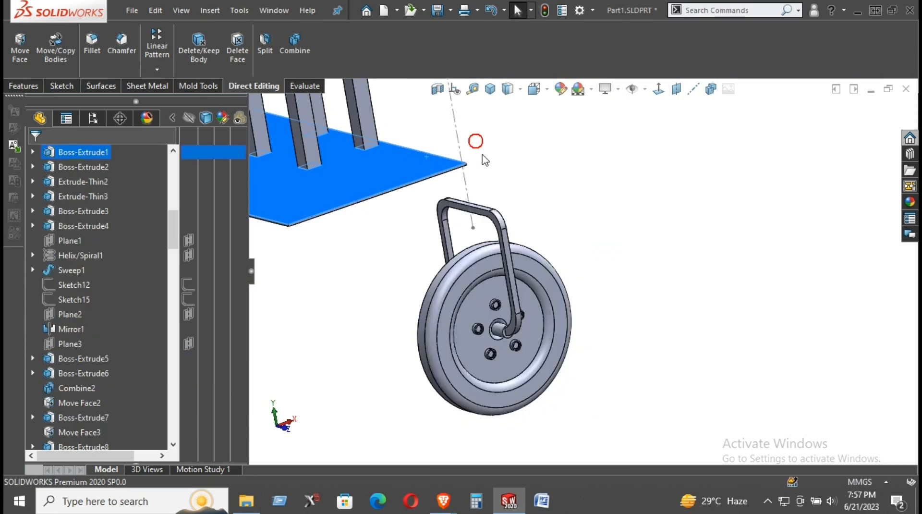
pyautogui.rightClick(482, 208)
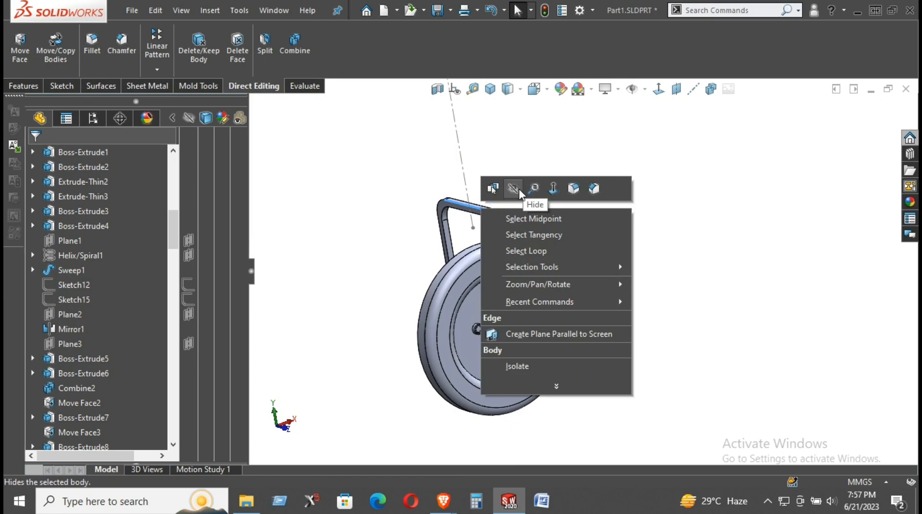
pyautogui.click(519, 188)
# Hide the large flat rectangular plate above the rear axle and fenders.
pyautogui.press('f')
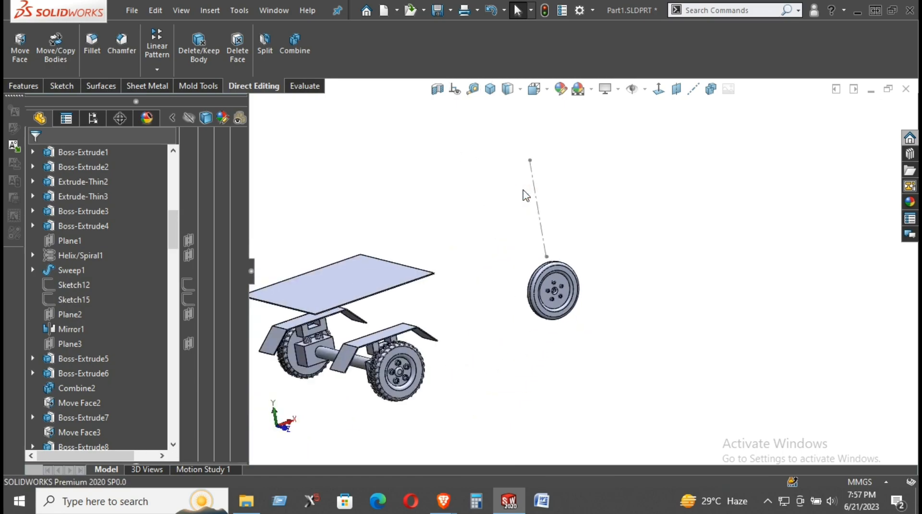
pyautogui.scroll(-2, 519, 250)
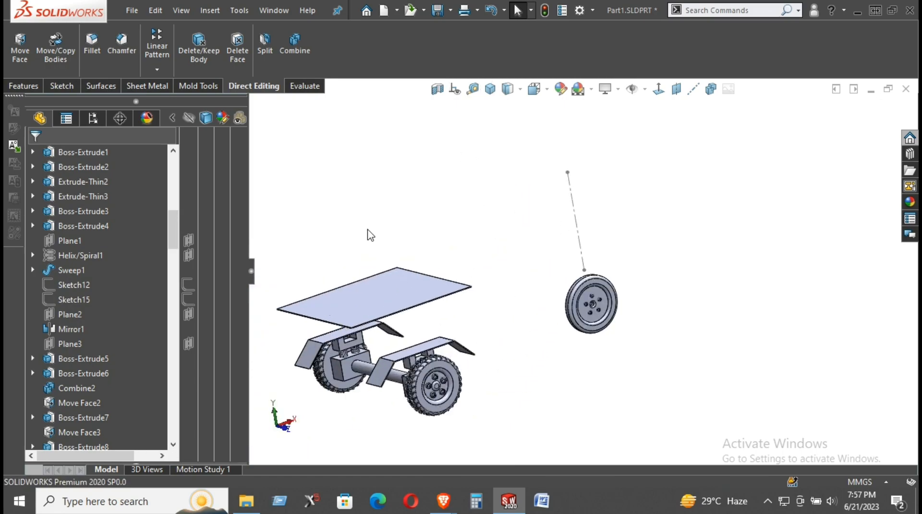
pyautogui.scroll(2, 368, 231)
pyautogui.rightClick(426, 277)
pyautogui.click(421, 304)
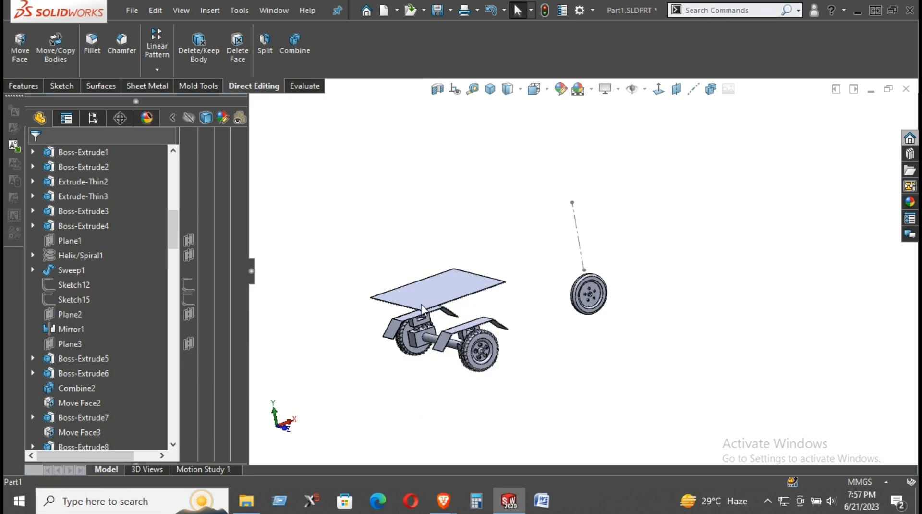
pyautogui.rightClick(421, 304)
pyautogui.click(475, 195)
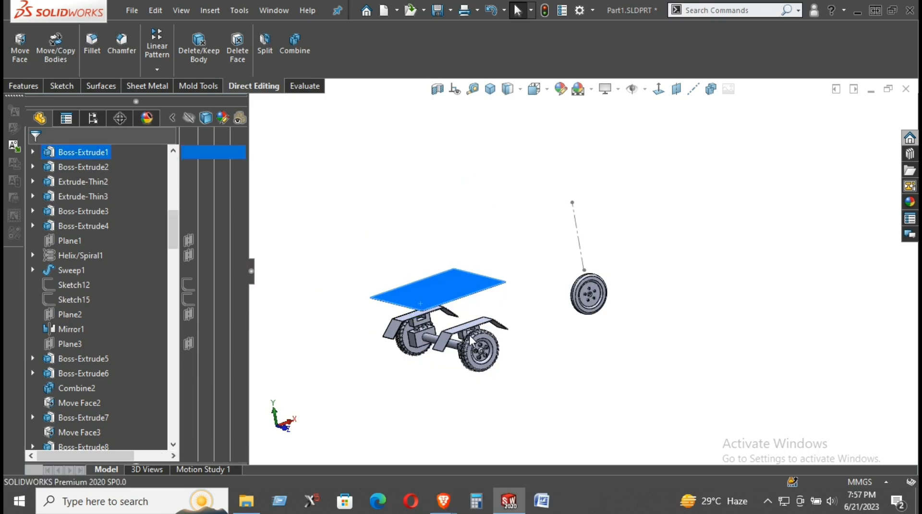
# View the halved front wheel squarely from above and pick a default reference plane.
pyautogui.click(659, 88)
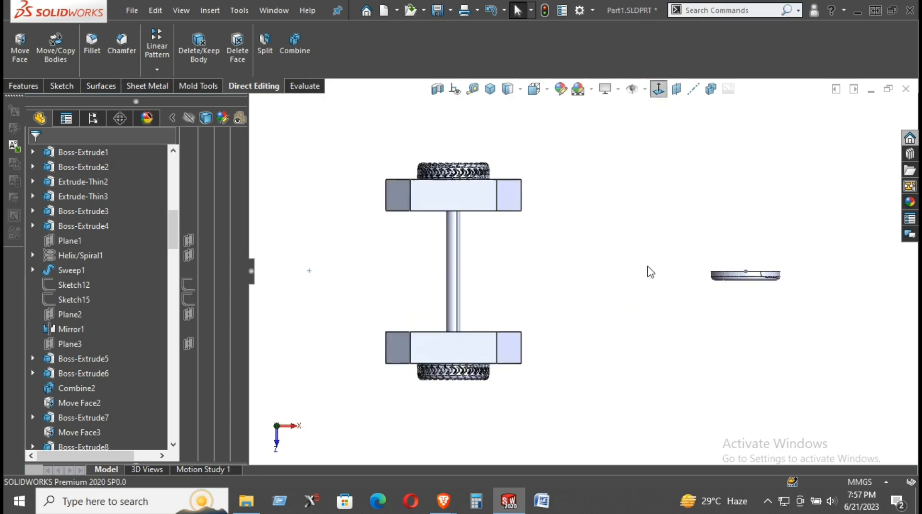
pyautogui.scroll(-3, 792, 257)
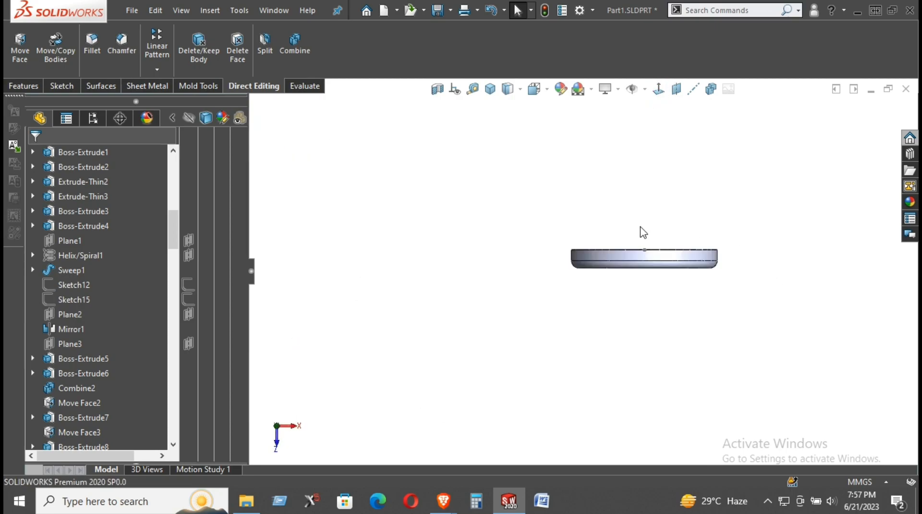
pyautogui.scroll(9, 88, 282)
pyautogui.scroll(-3, 102, 336)
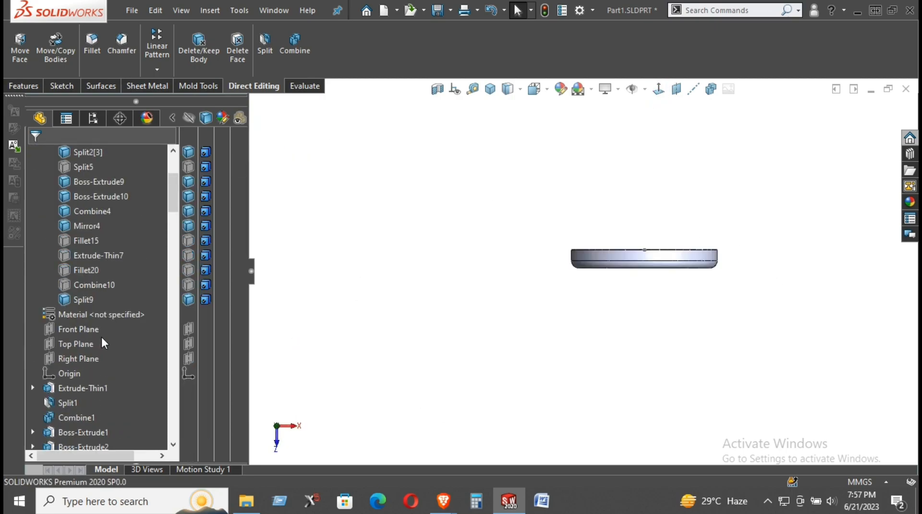
pyautogui.click(73, 337)
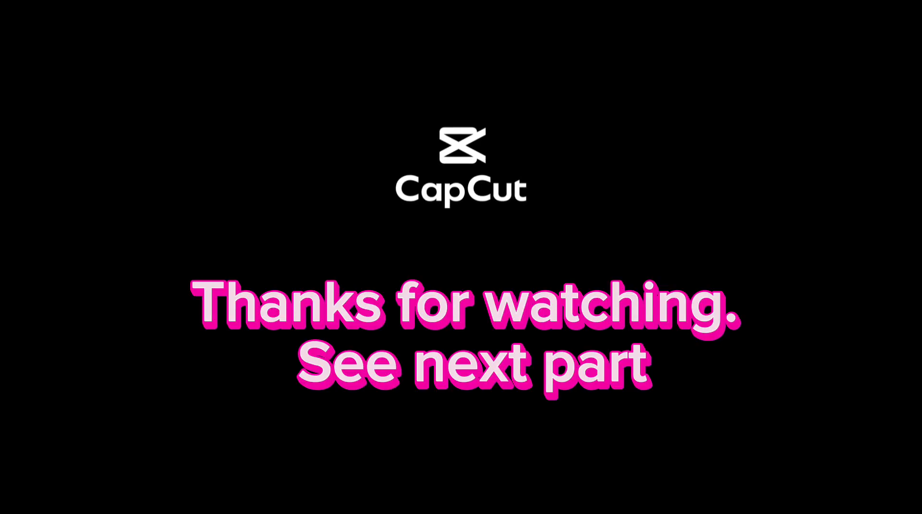